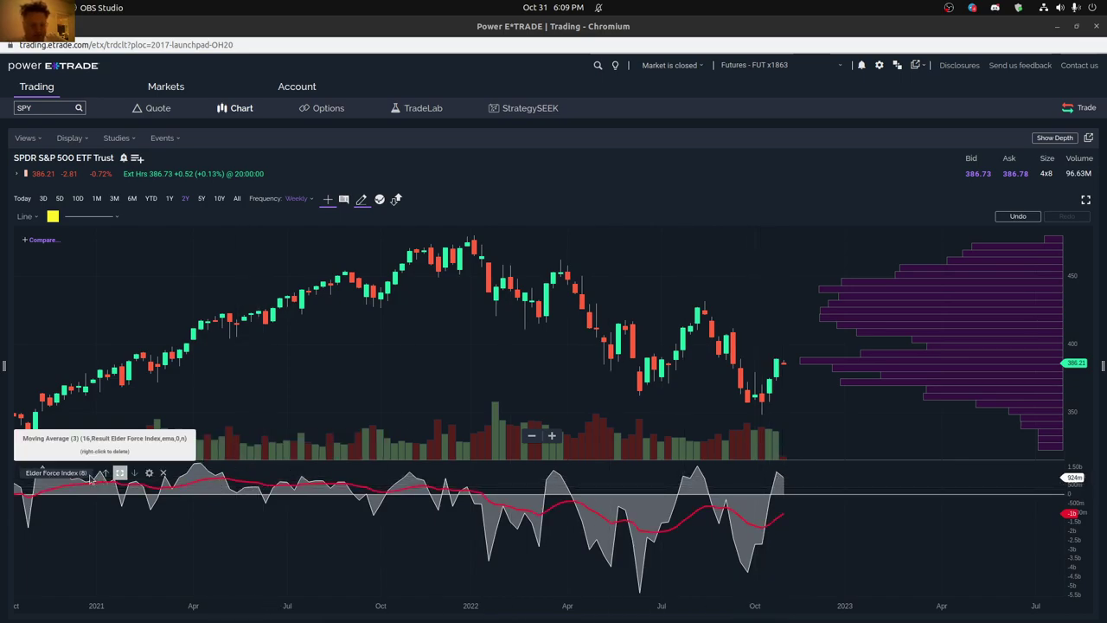
Step: Check the Elder Force Index study's settings and enlarge its pane to take up over half of the chart height
click(149, 474)
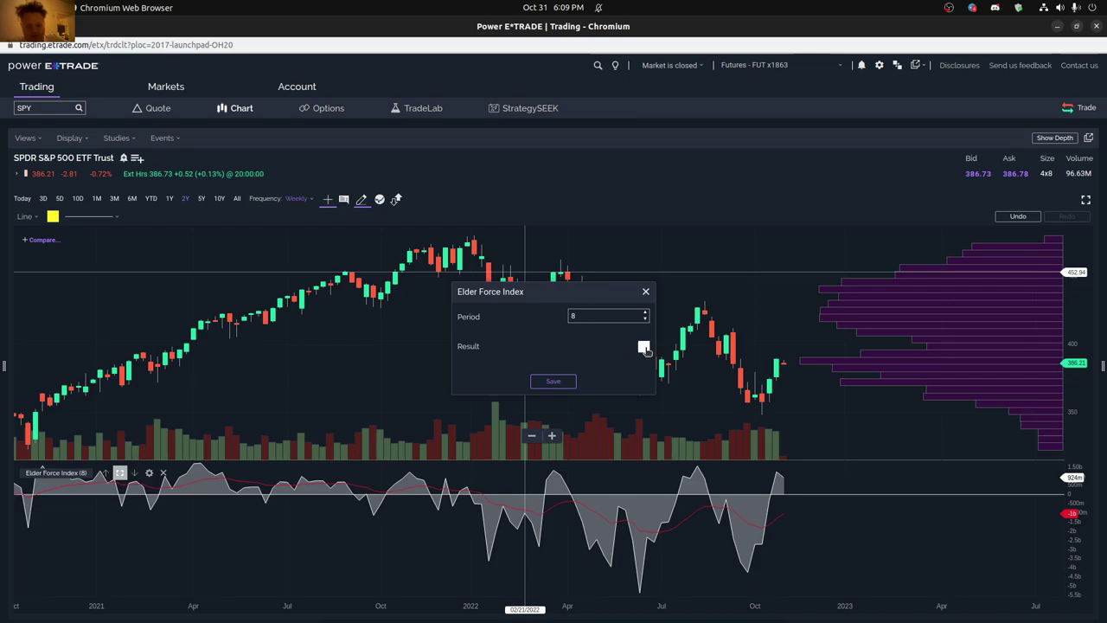
click(645, 291)
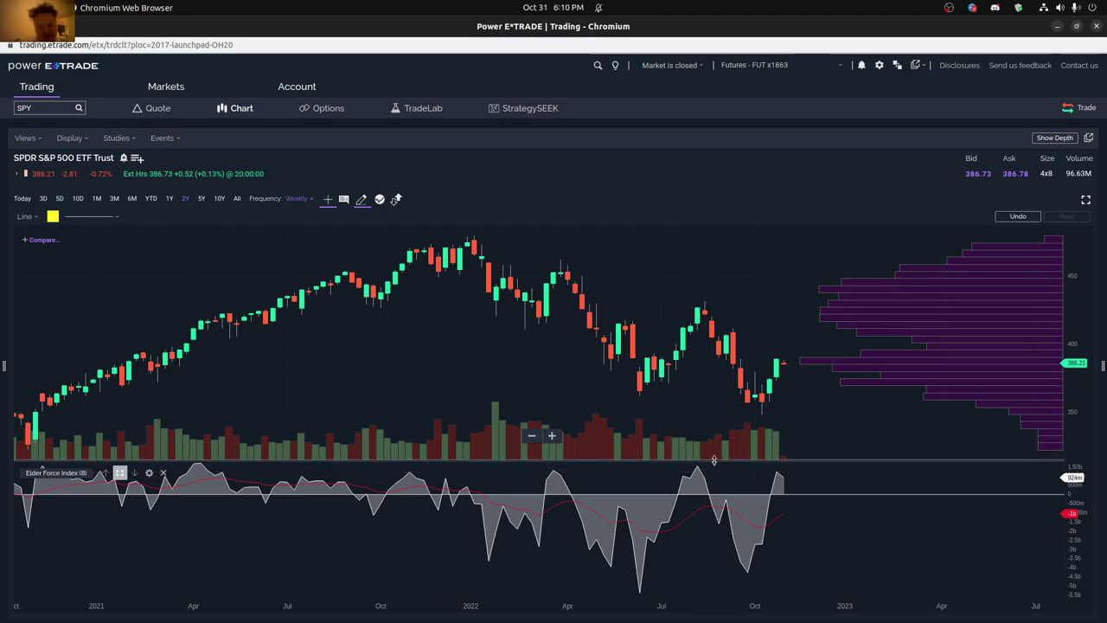
drag(715, 459, 721, 446)
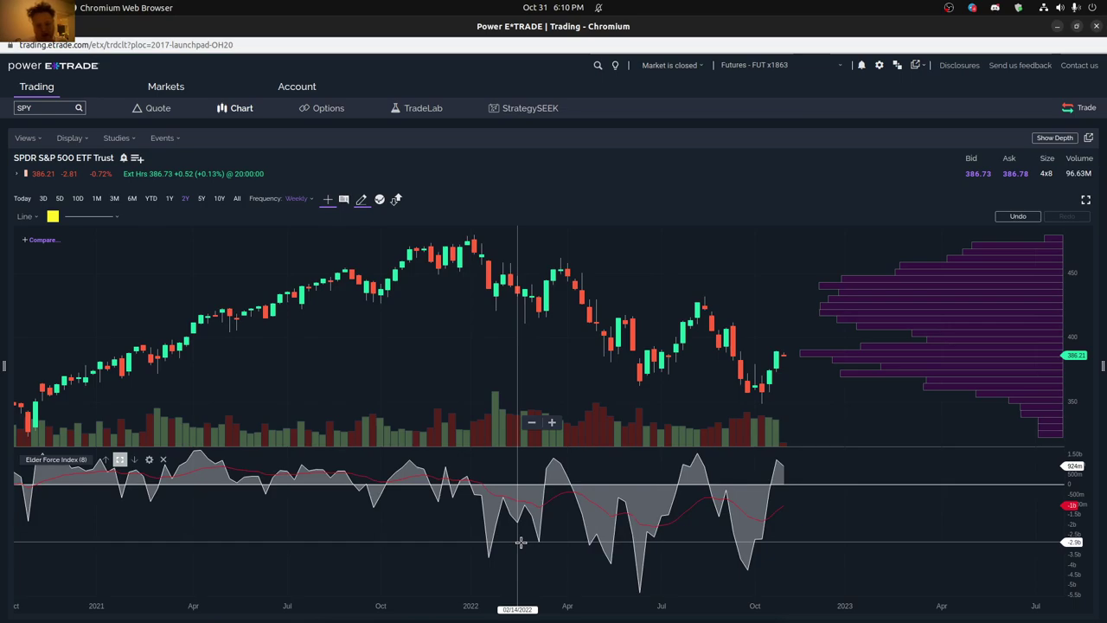
drag(485, 448, 485, 373)
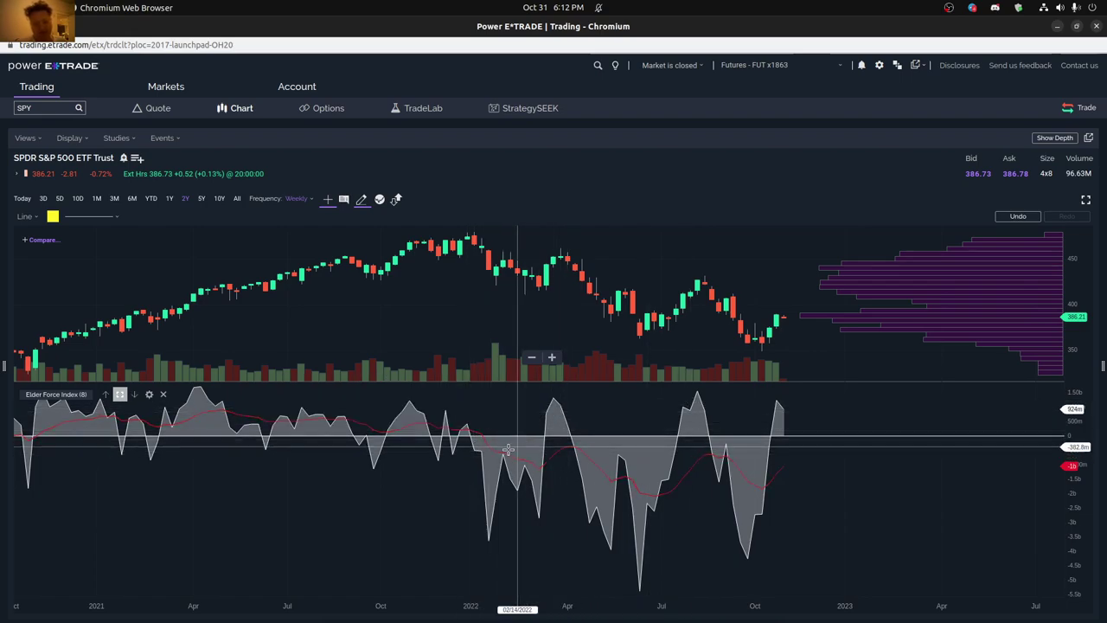
click(150, 395)
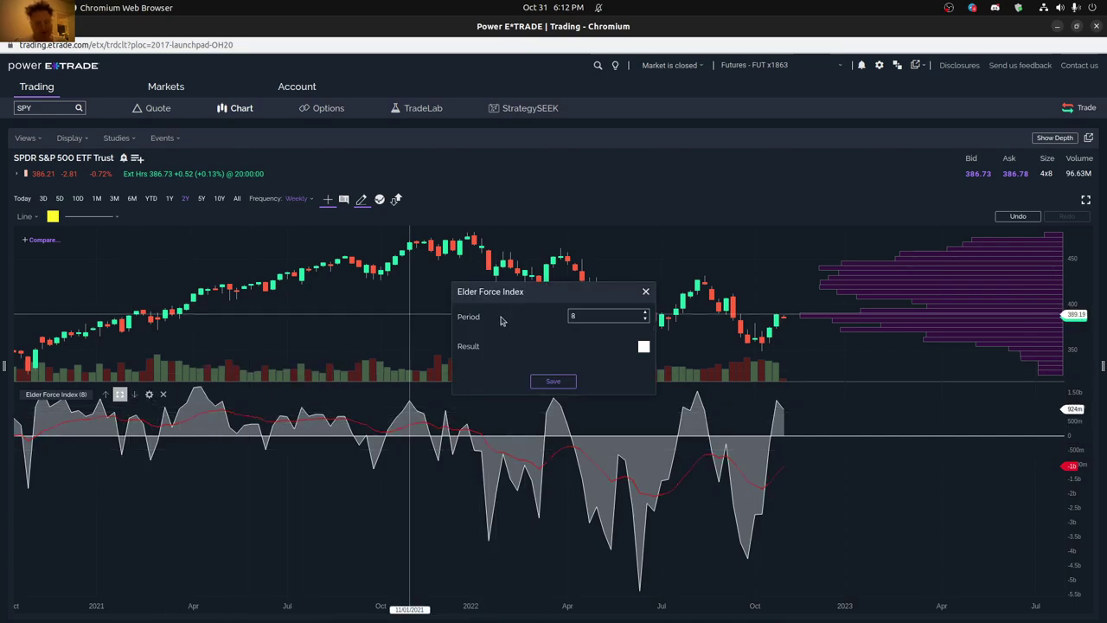
click(645, 292)
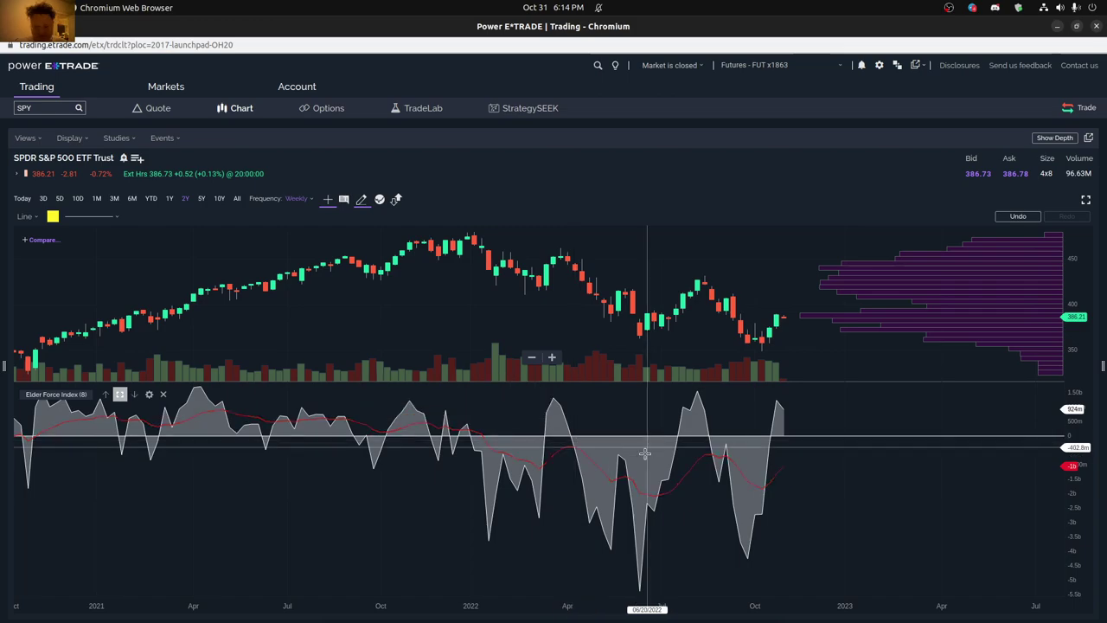
Step: Draw horizontal lines at about 1.30b and -2.4b across the Elder Force Index pane
click(32, 216)
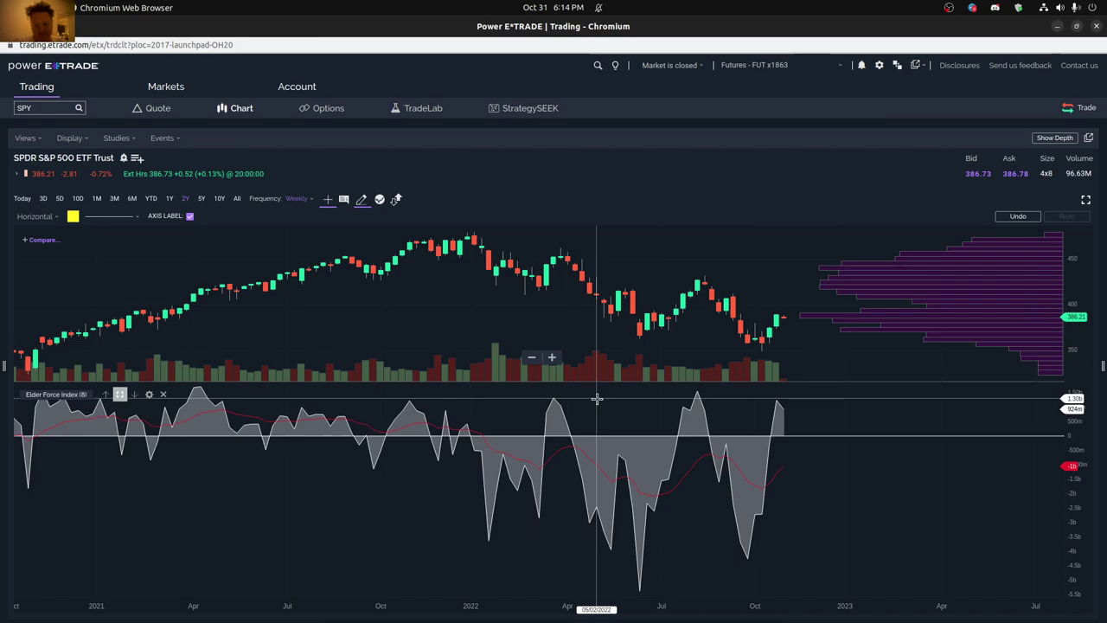
click(597, 398)
click(1038, 506)
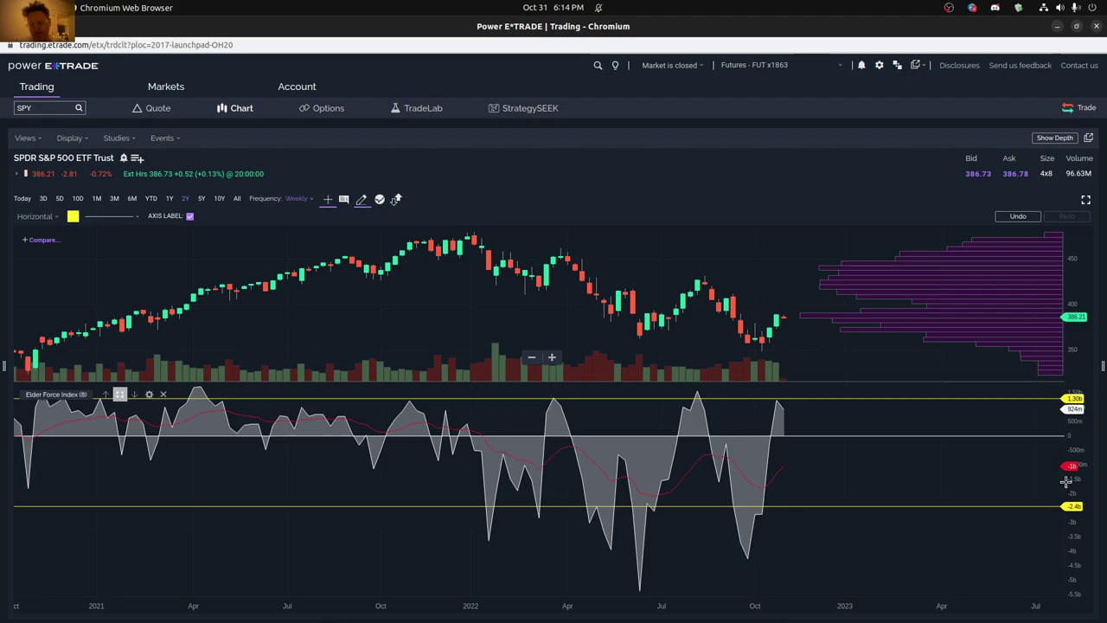
drag(751, 506, 693, 511)
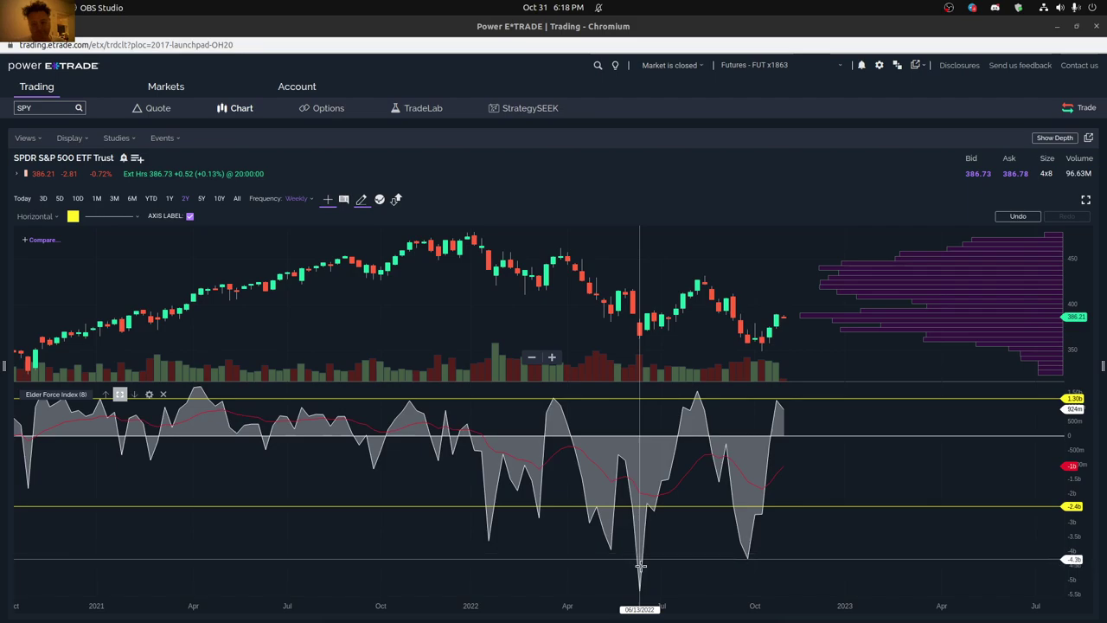
mouse_move(643, 545)
mouse_down()
mouse_move(634, 415)
mouse_move(645, 454)
mouse_move(660, 427)
mouse_move(637, 453)
mouse_move(433, 456)
mouse_move(530, 464)
mouse_move(467, 441)
mouse_move(370, 439)
mouse_move(406, 403)
mouse_move(453, 464)
mouse_move(415, 497)
mouse_move(403, 444)
mouse_move(432, 416)
mouse_up()
drag(482, 456, 583, 457)
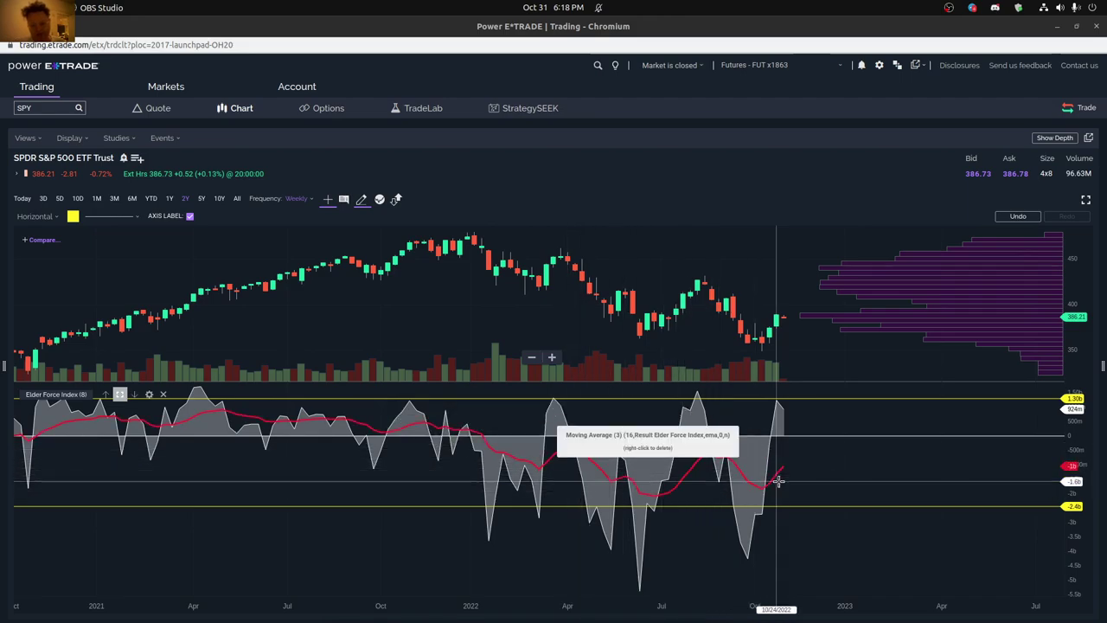
drag(785, 470, 793, 463)
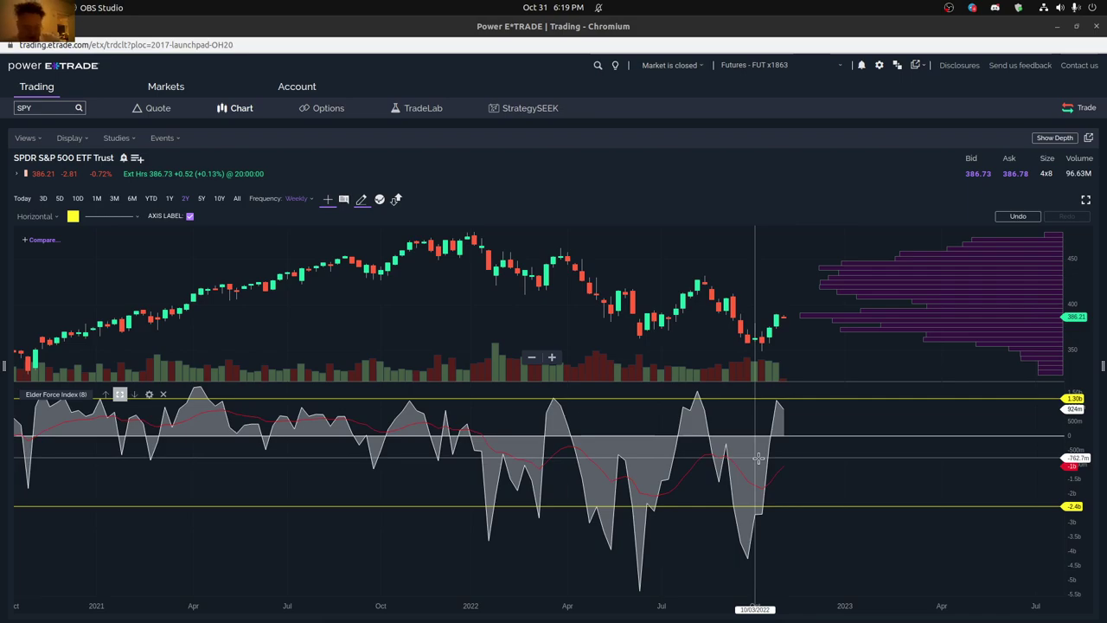
drag(758, 458, 747, 482)
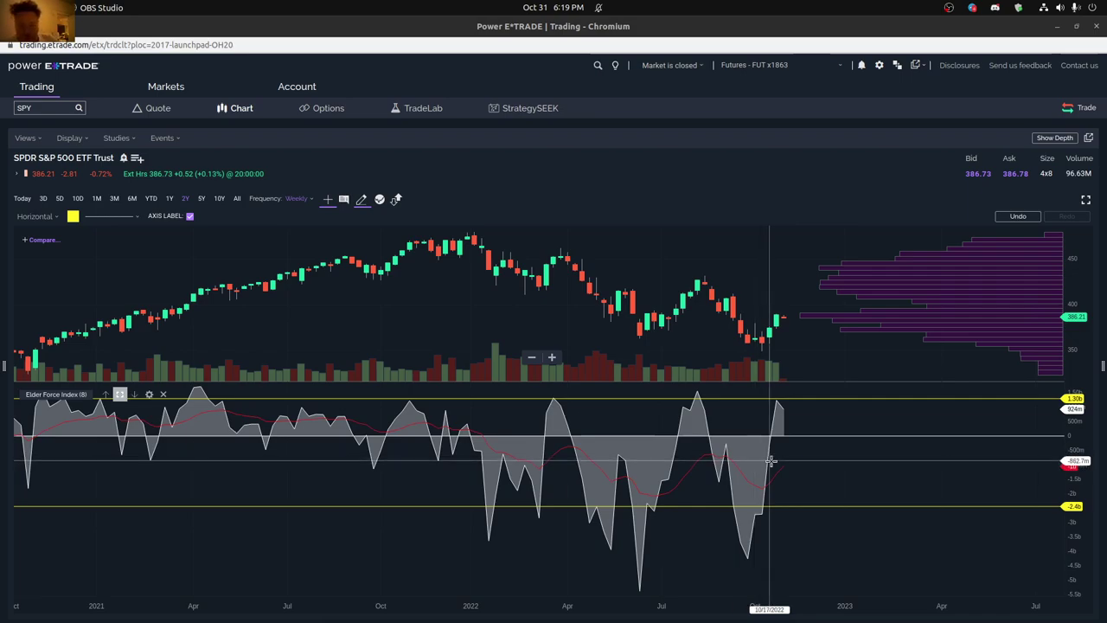
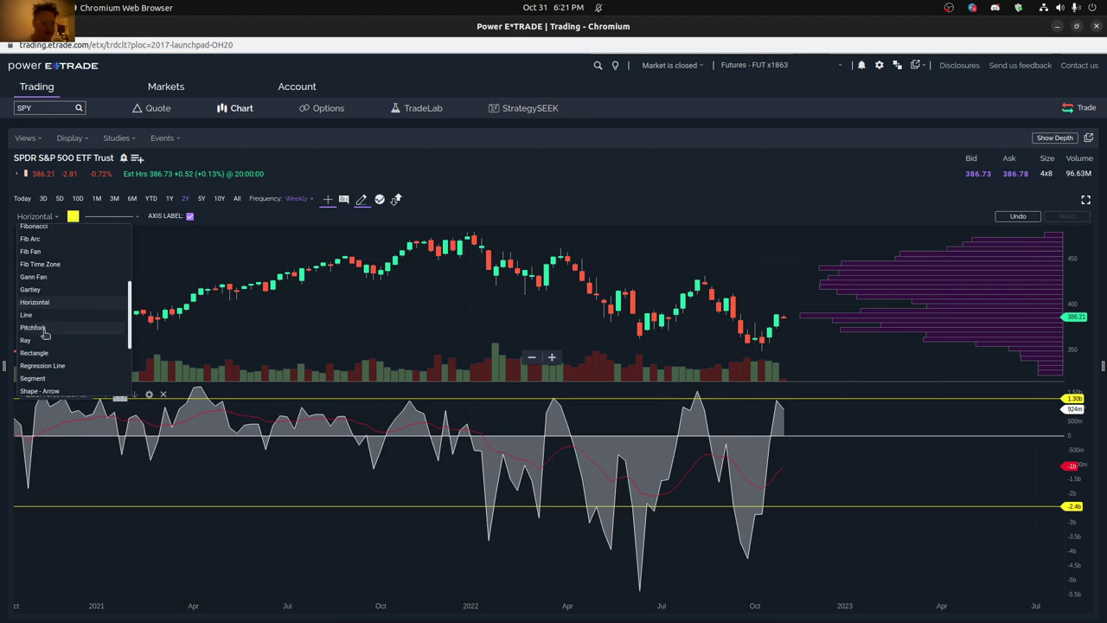
Step: Draw a rising trendline through the June and late September 2022 lows of the weekly Elder Force Index
click(39, 315)
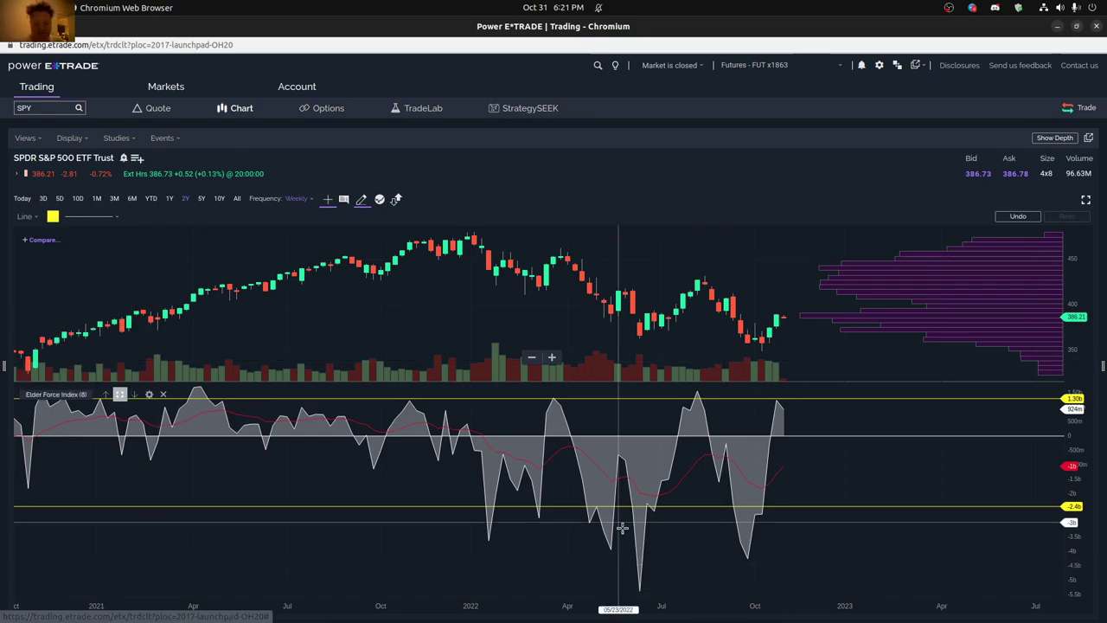
click(640, 593)
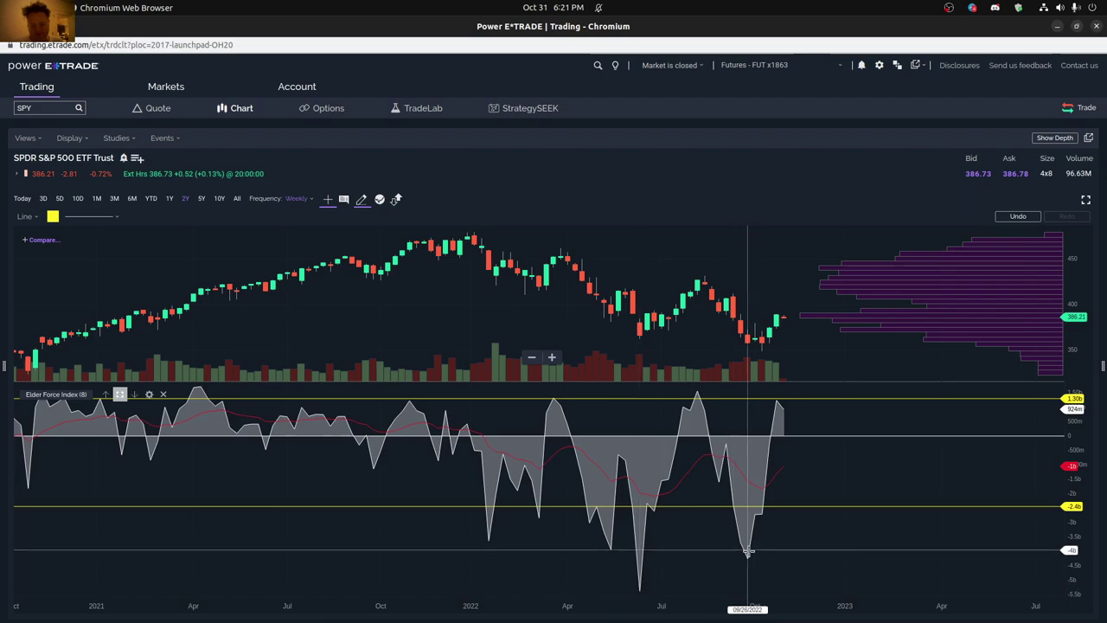
click(639, 589)
click(748, 551)
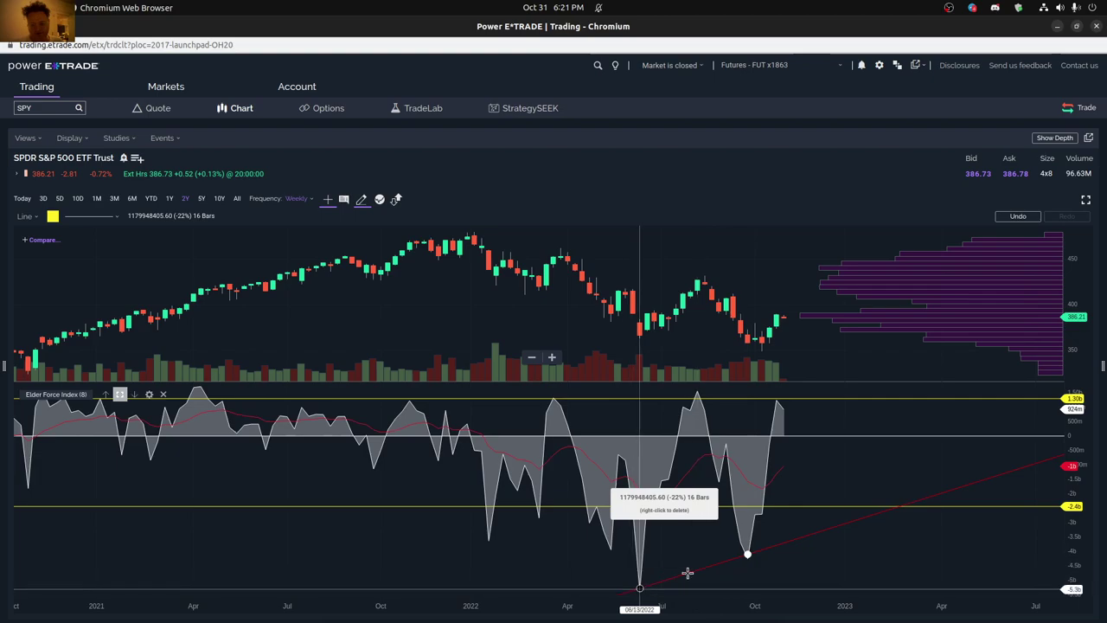
mouse_move(747, 552)
mouse_down()
mouse_move(755, 535)
mouse_move(750, 555)
mouse_up()
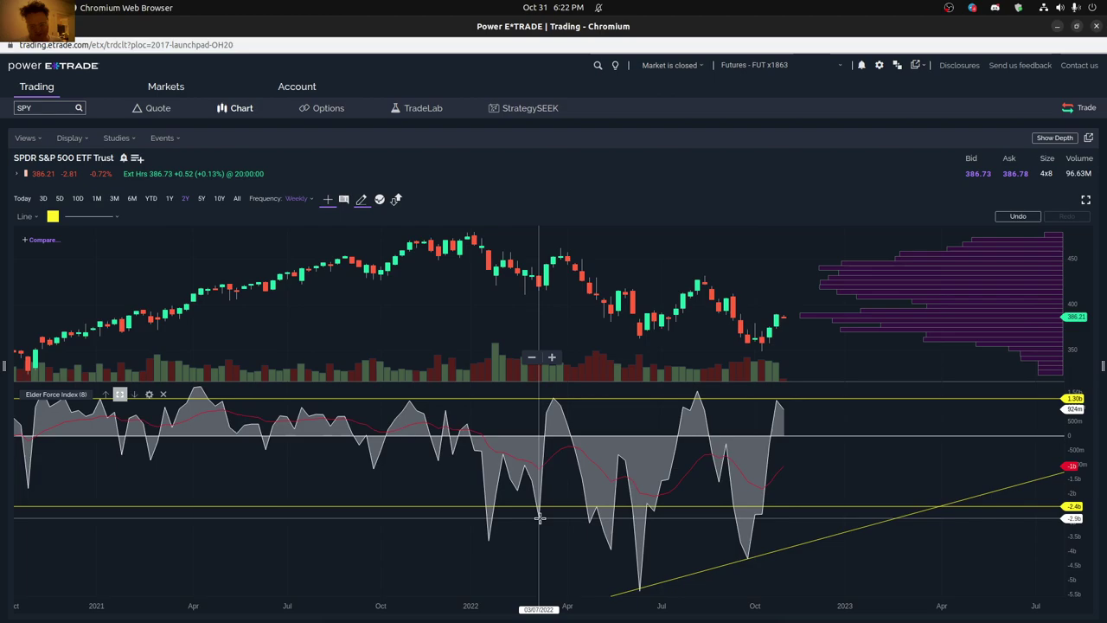
Step: Examine where the extended rising trendline crosses the horizontal levels on the weekly Elder Force Index
mouse_move(645, 588)
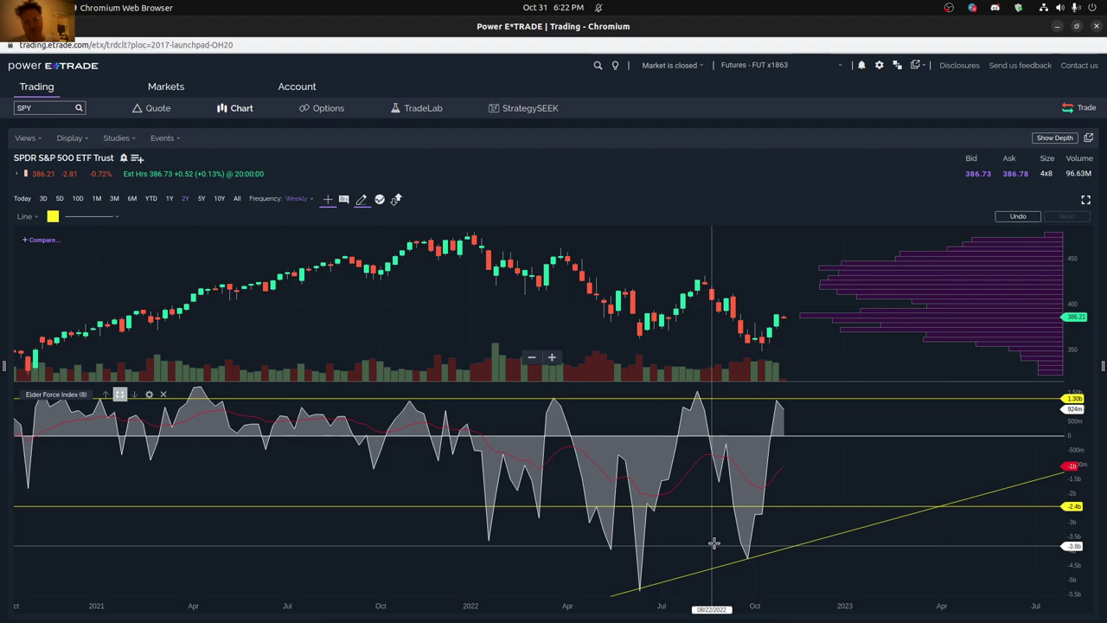
mouse_move(691, 465)
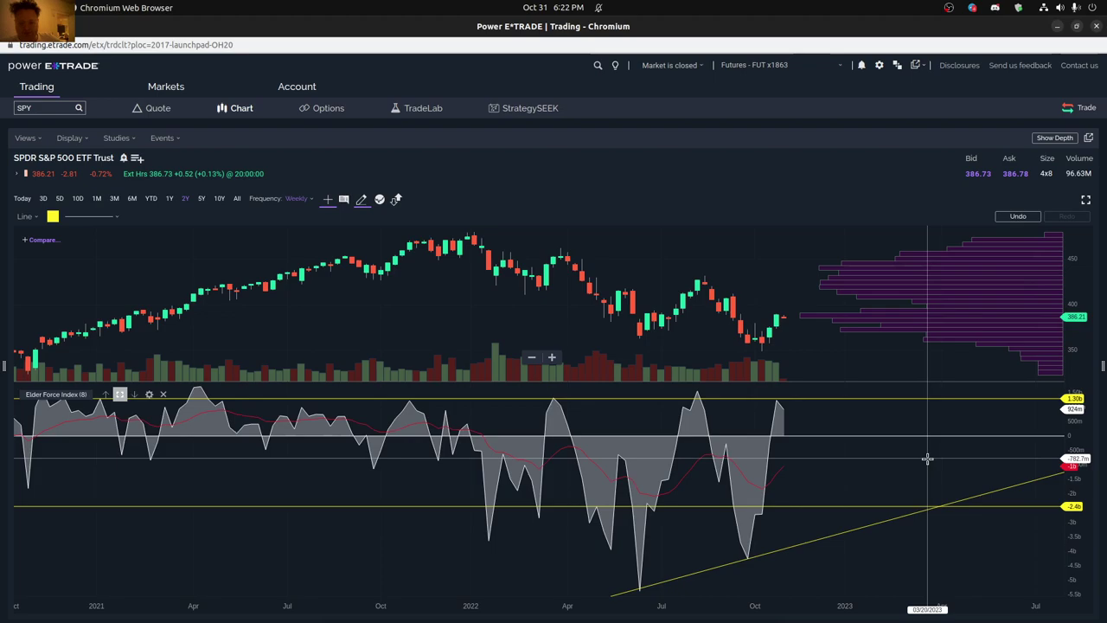
drag(927, 459, 600, 491)
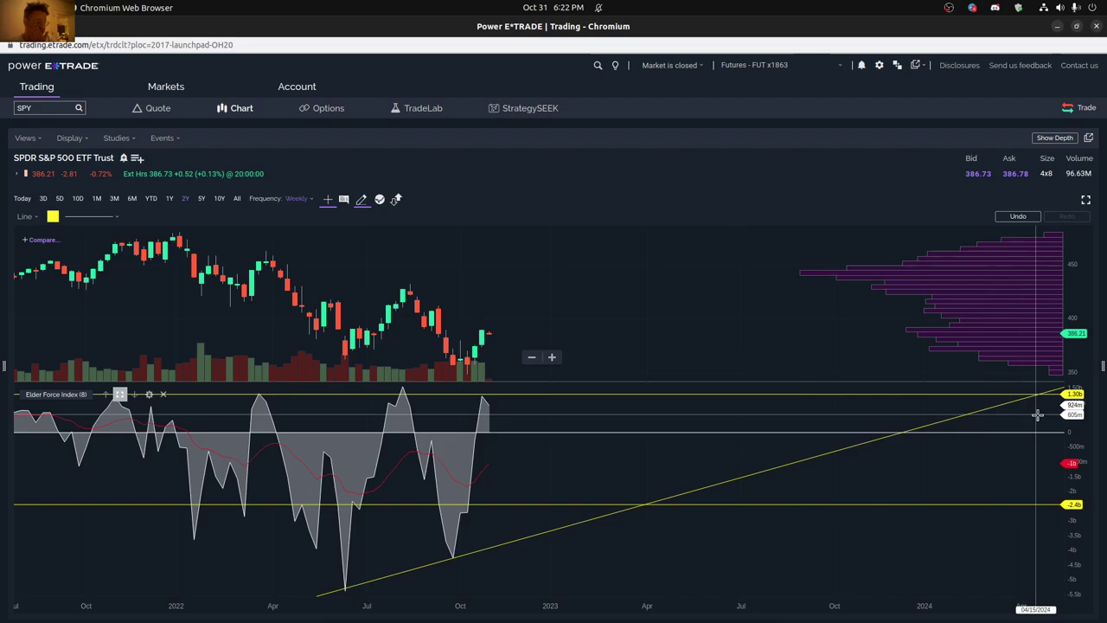
drag(607, 461, 637, 461)
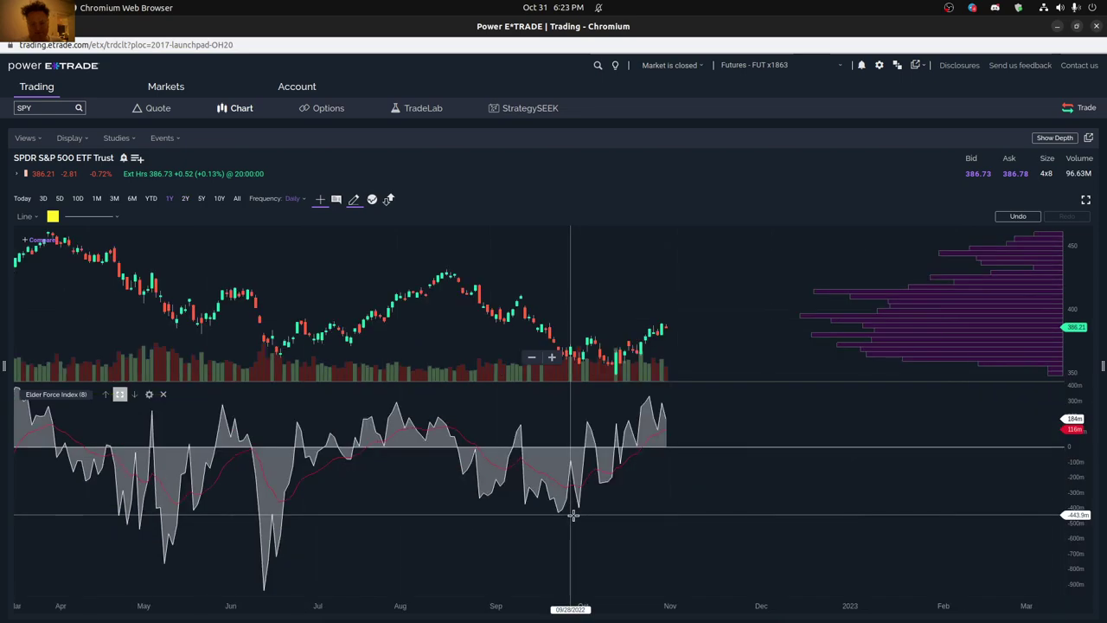
Step: On the daily Elder Force Index, draw a rising trendline under the late September and October lows and a falling line across August and September
drag(573, 514, 649, 459)
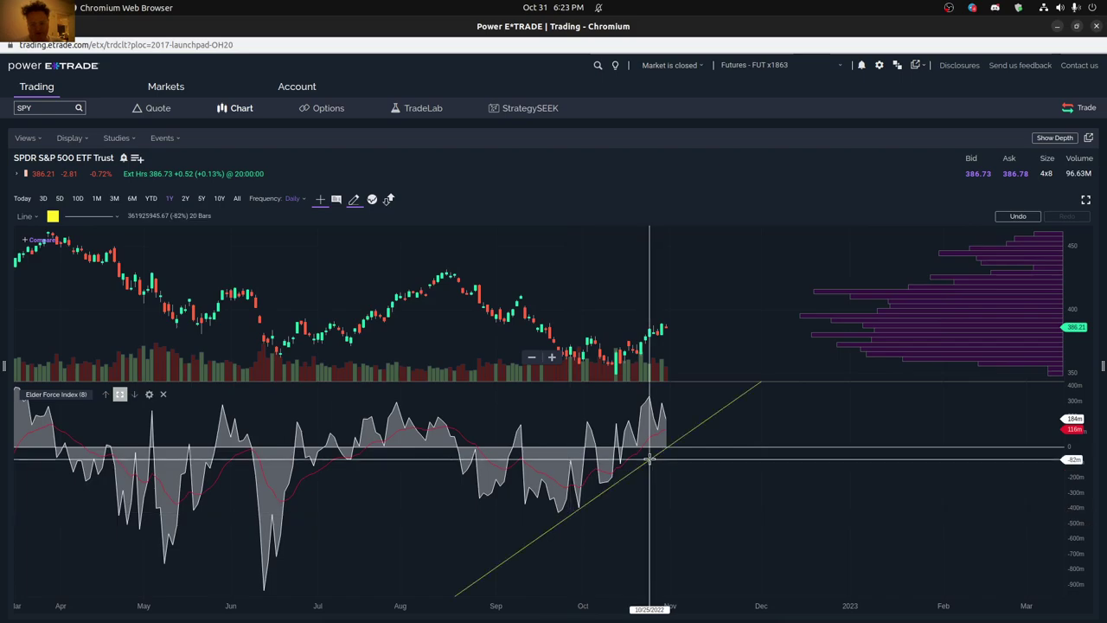
click(650, 459)
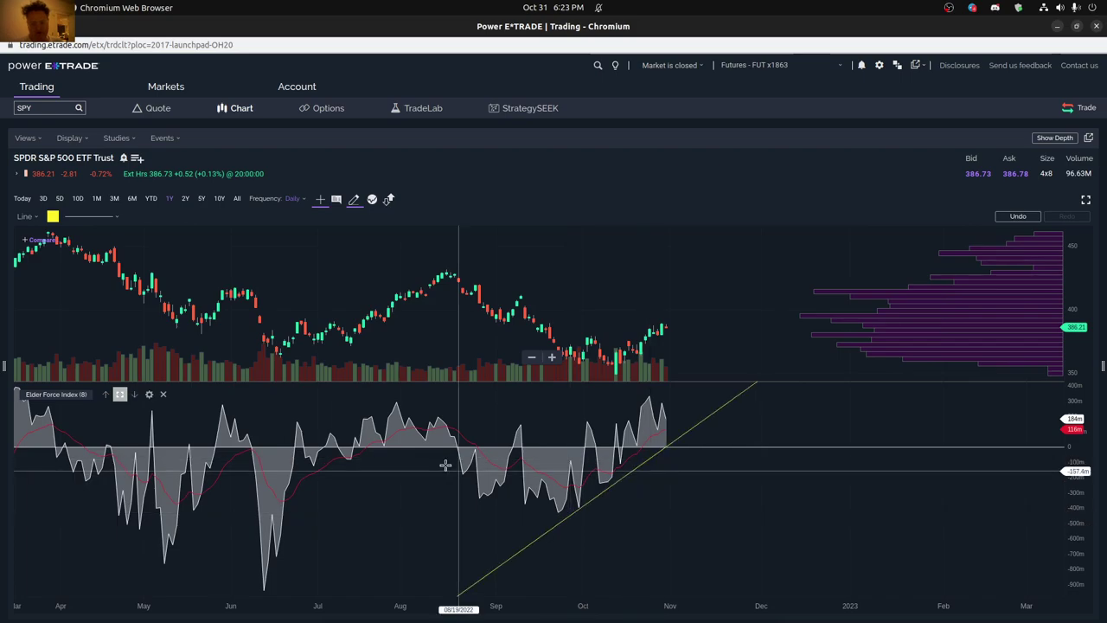
drag(445, 465, 500, 489)
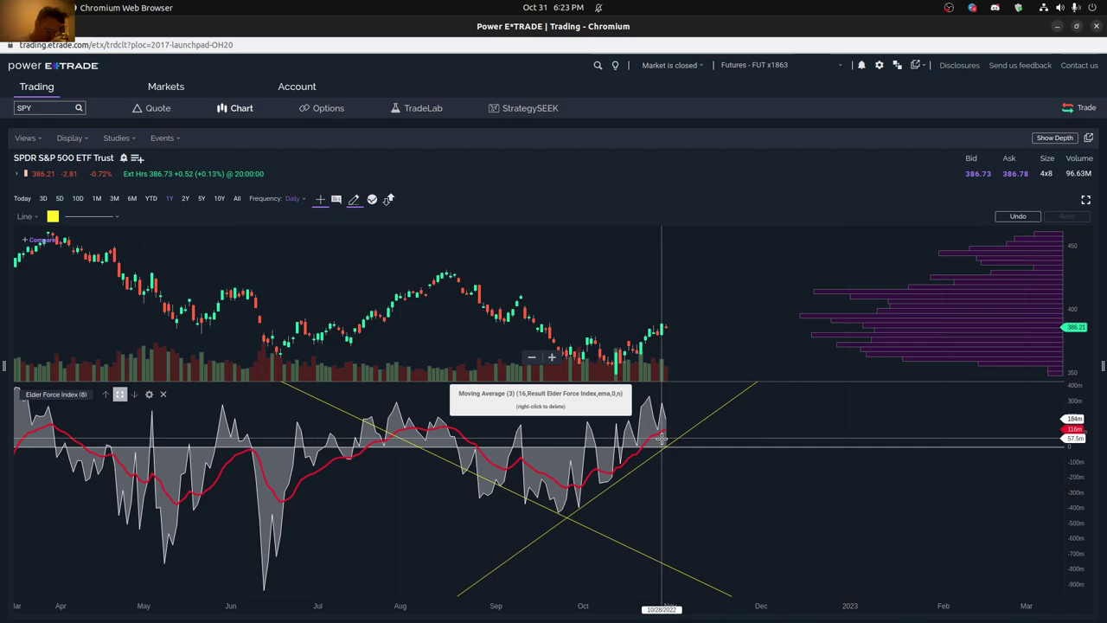
Step: Add a vertical line with an axis label at 10-13-2022 on the daily chart
click(25, 218)
scroll(72, 384, down, 3)
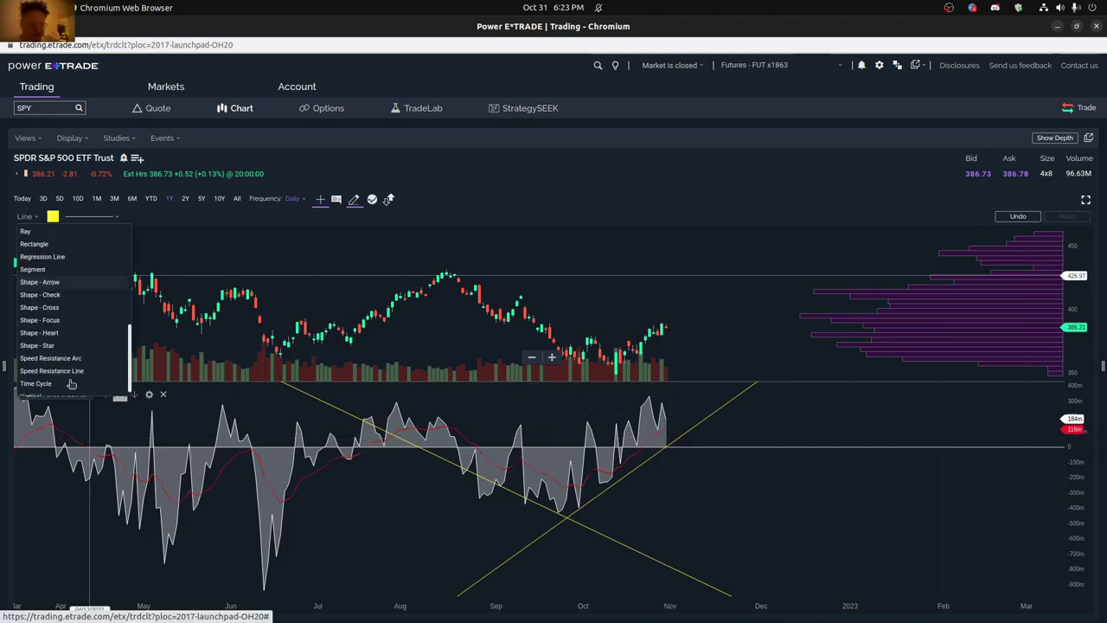
click(72, 395)
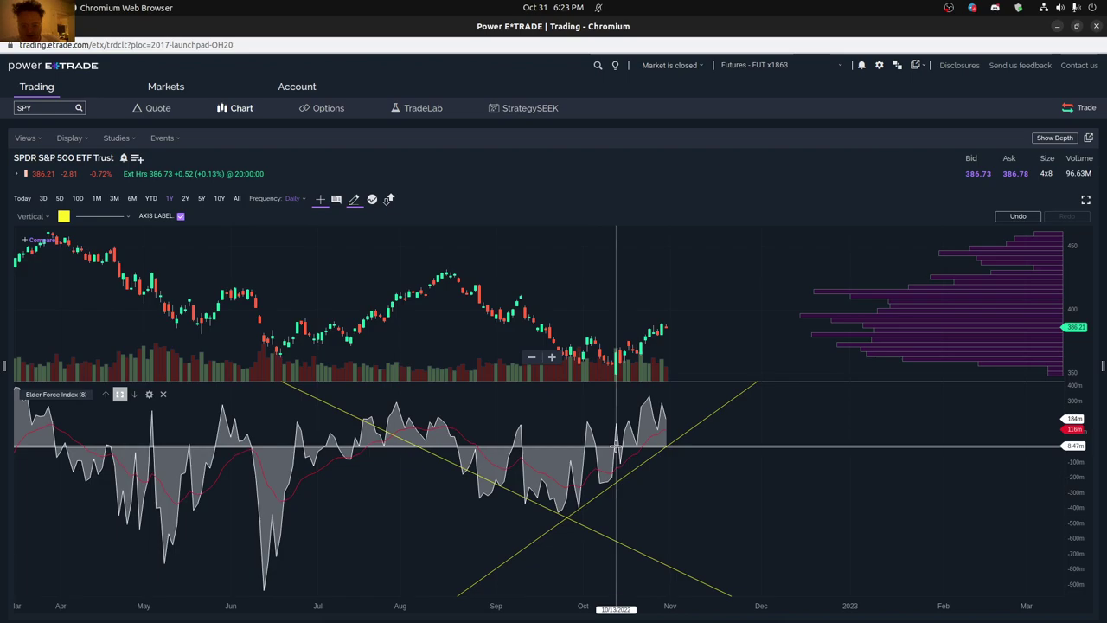
click(615, 447)
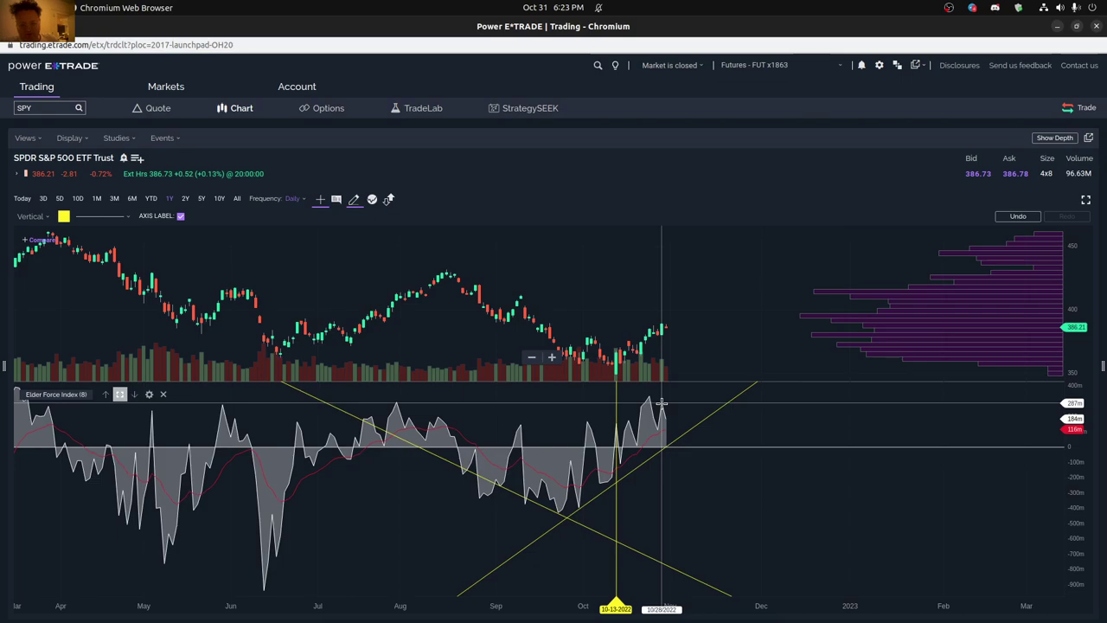
click(614, 429)
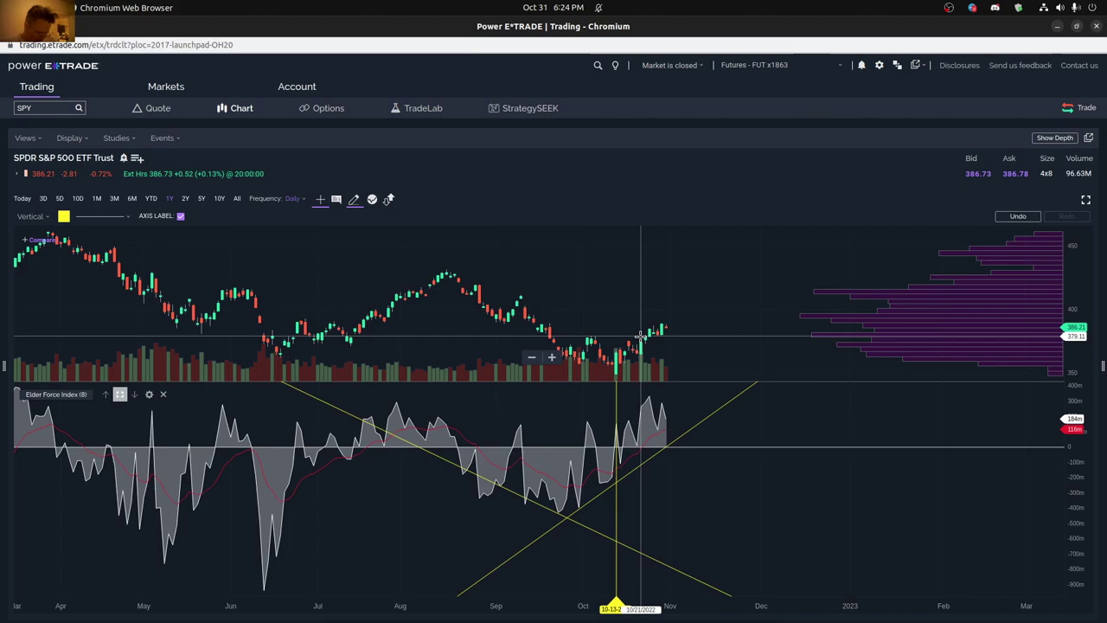
Step: Draw horizontal lines at about -296.9m and 246m across the daily Elder Force Index pane
scroll(720, 490, down, 2)
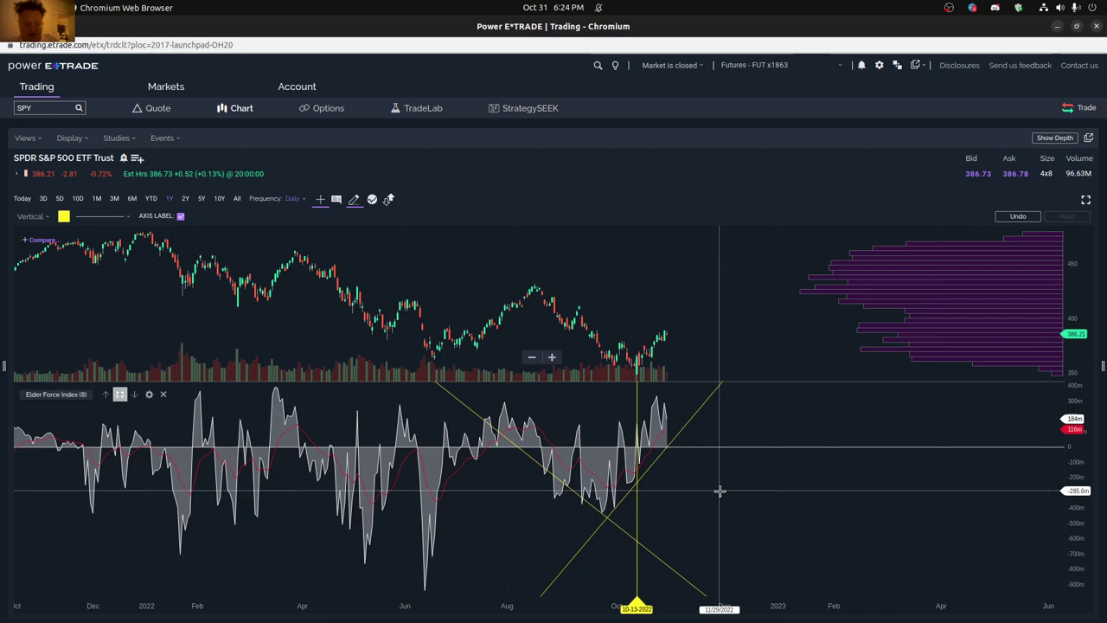
click(719, 491)
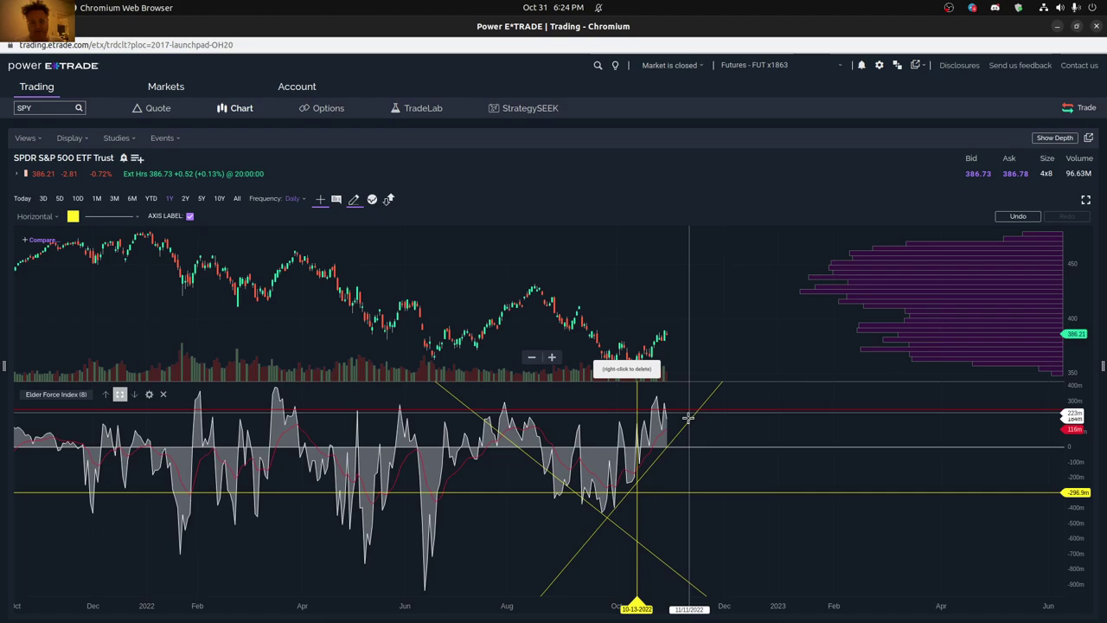
click(688, 411)
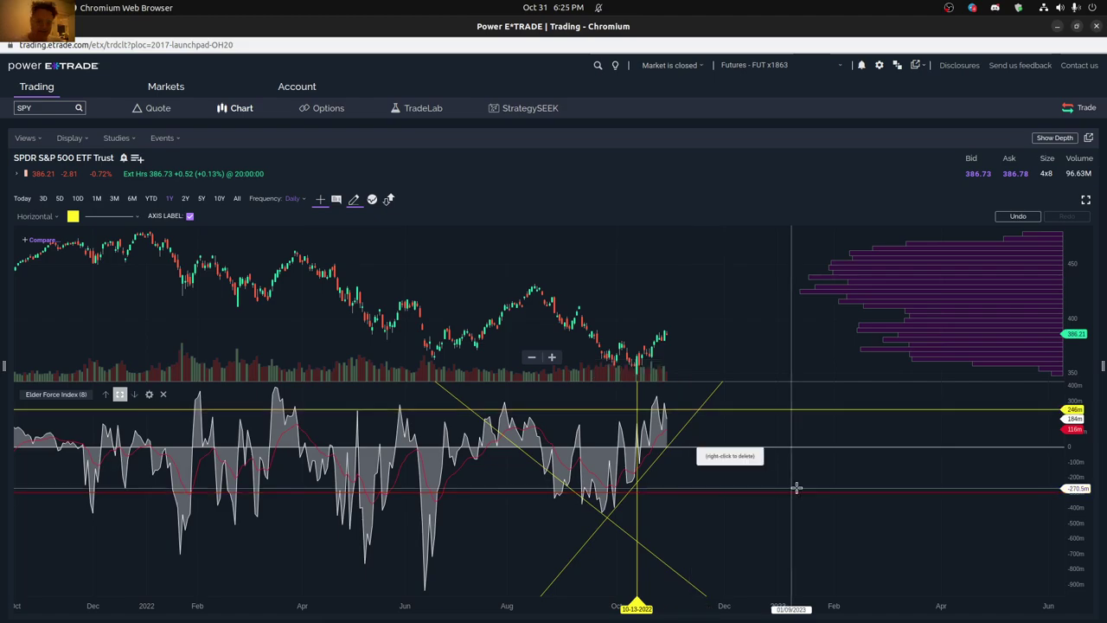
click(794, 491)
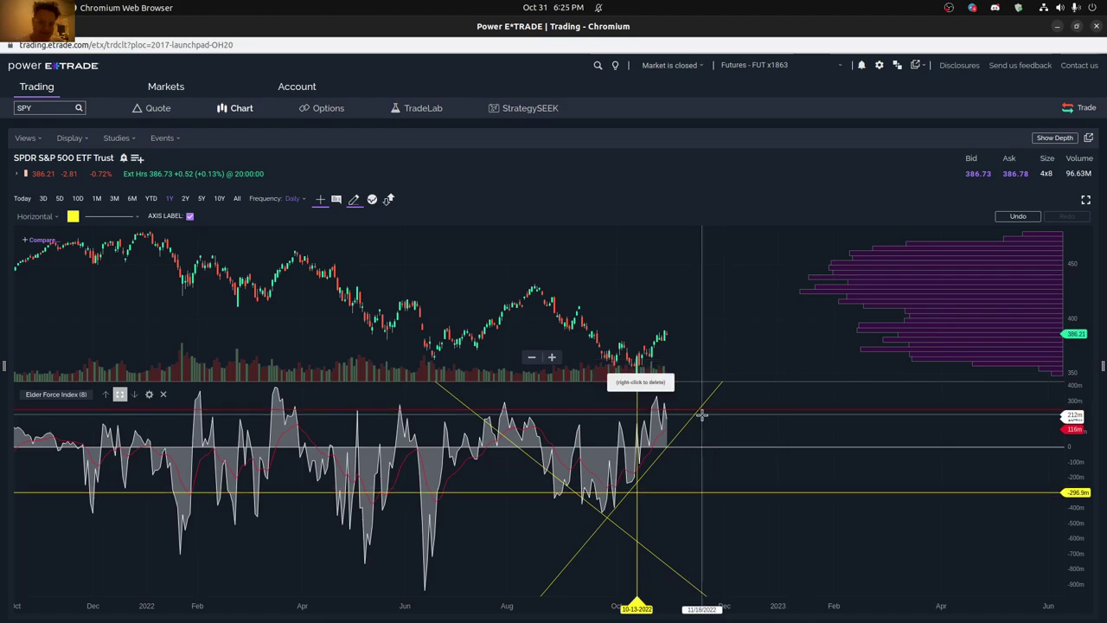
click(702, 415)
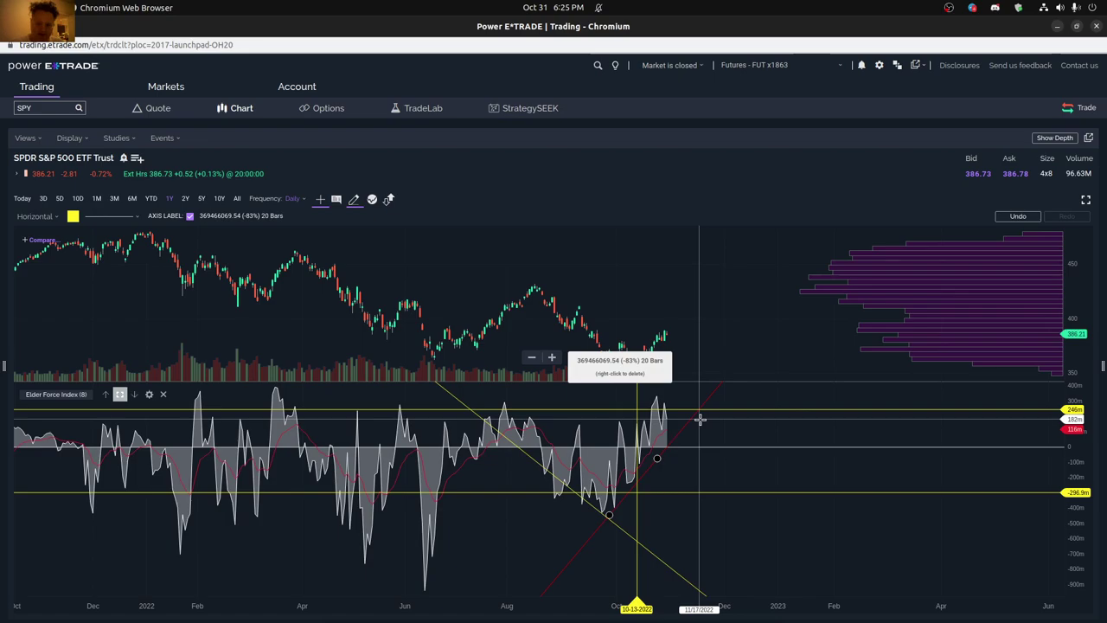
click(701, 420)
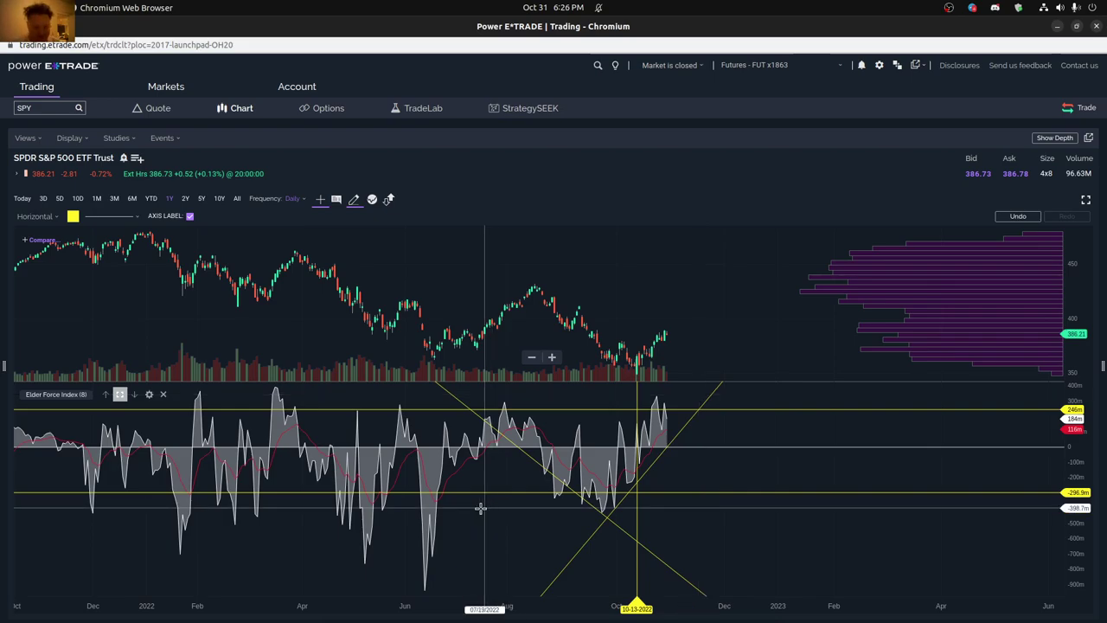
click(384, 492)
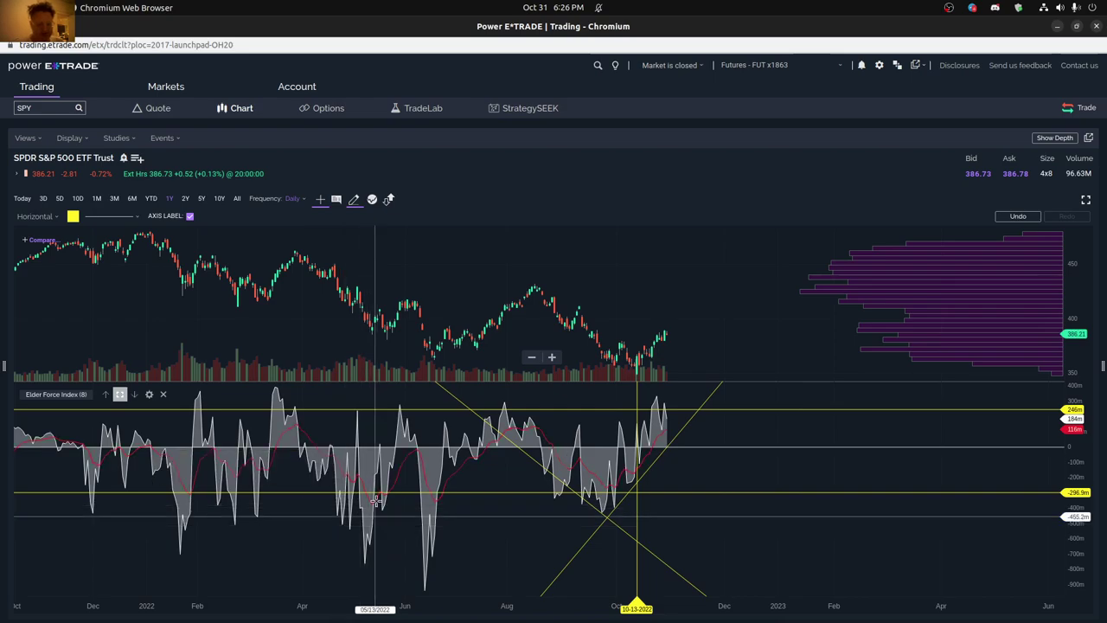
Step: Draw a falling trendline along the April and early May 2022 lows of the daily Elder Force Index, through about -557m at 05/03/2022
drag(376, 493, 191, 494)
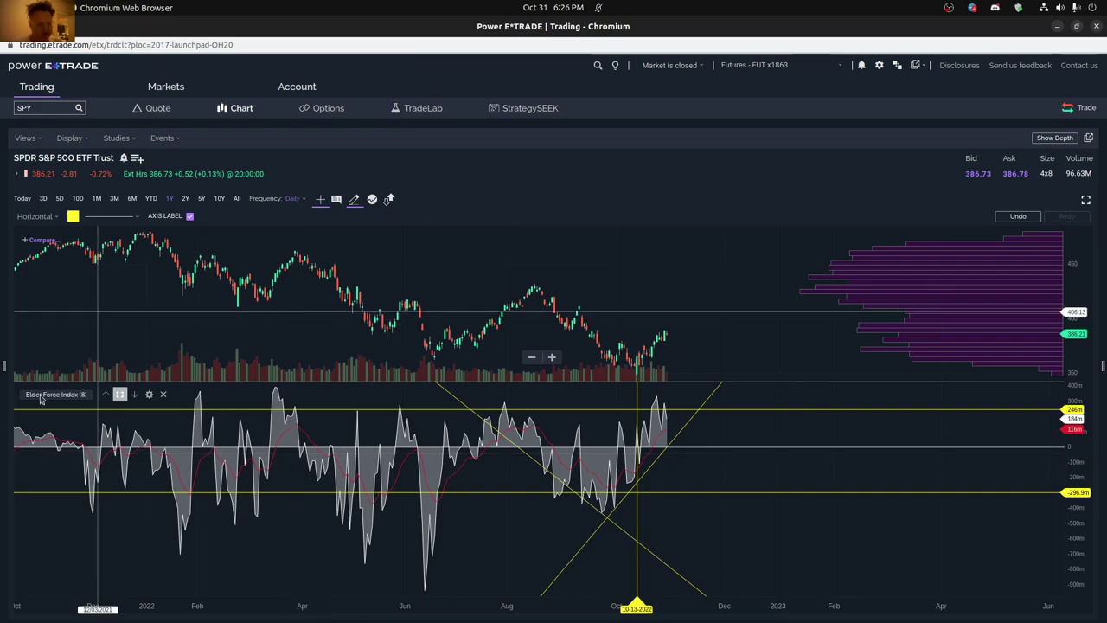
click(36, 216)
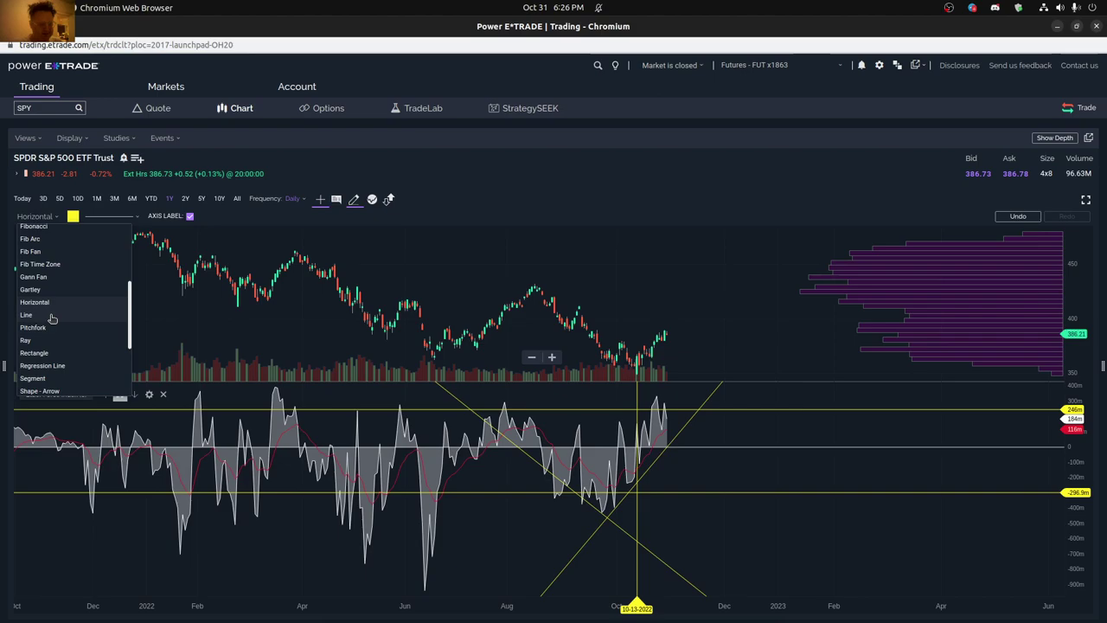
click(27, 315)
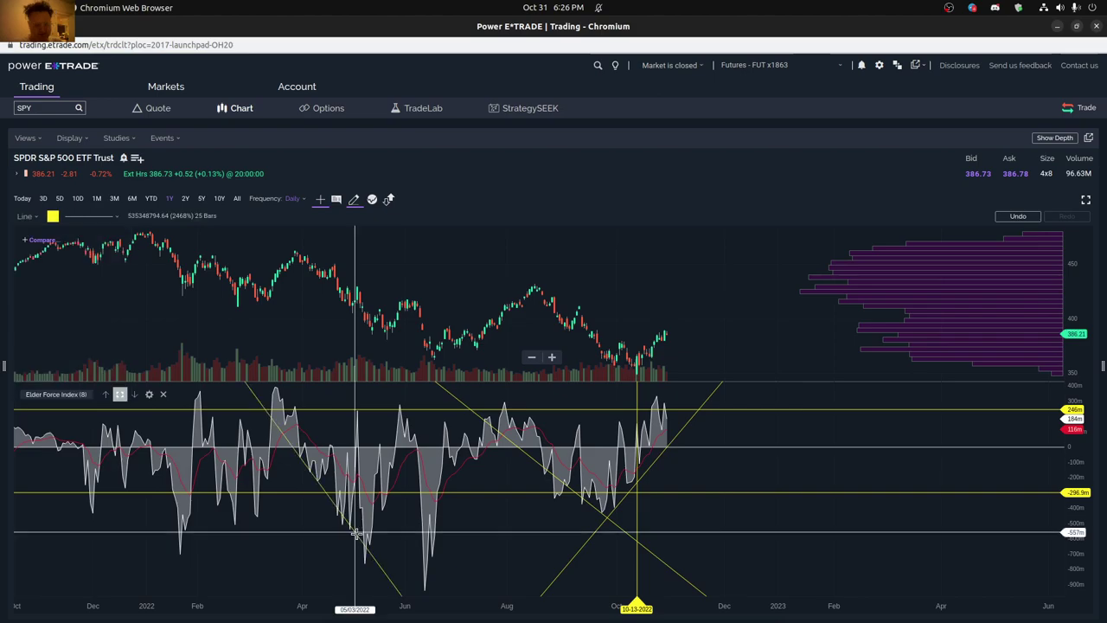
click(355, 534)
drag(334, 493, 329, 492)
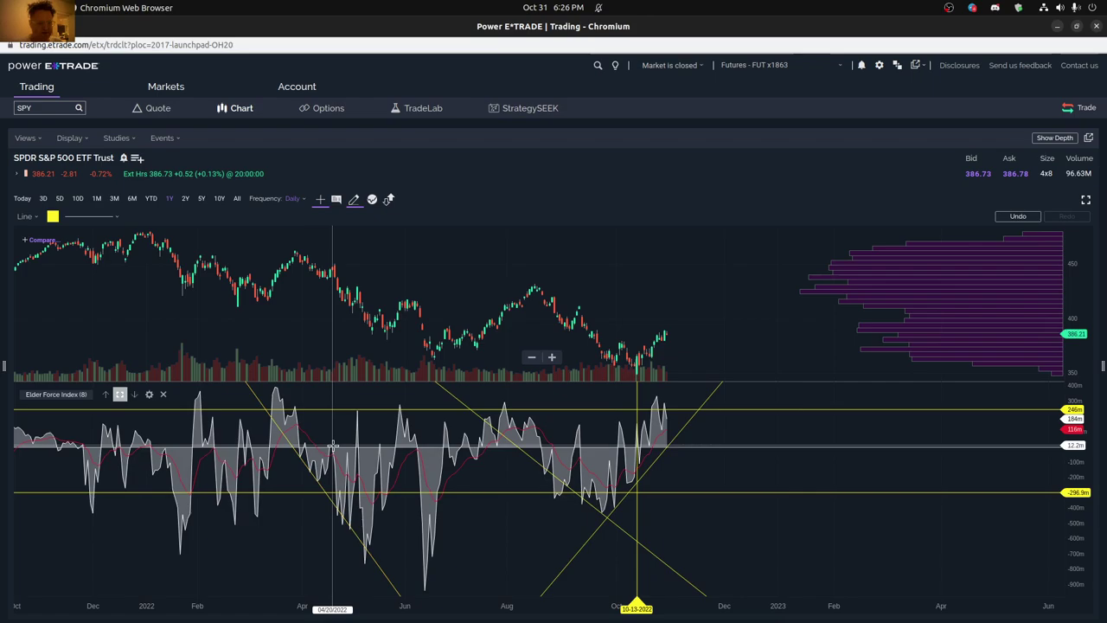
click(333, 517)
mouse_move(333, 517)
mouse_down()
mouse_move(335, 450)
mouse_move(337, 511)
mouse_up()
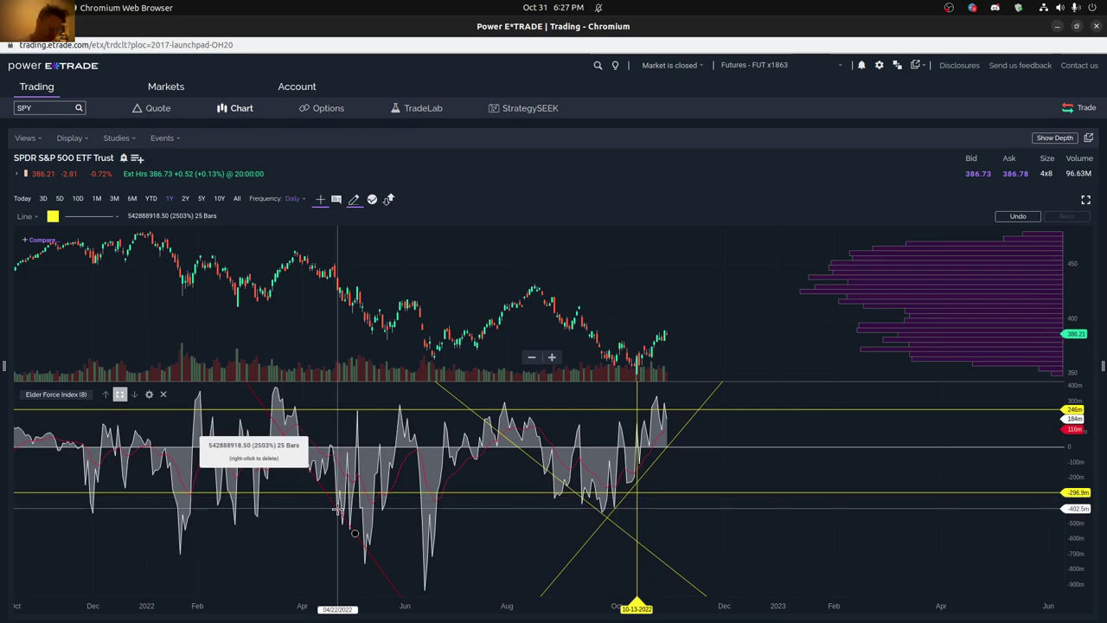
drag(338, 512, 342, 492)
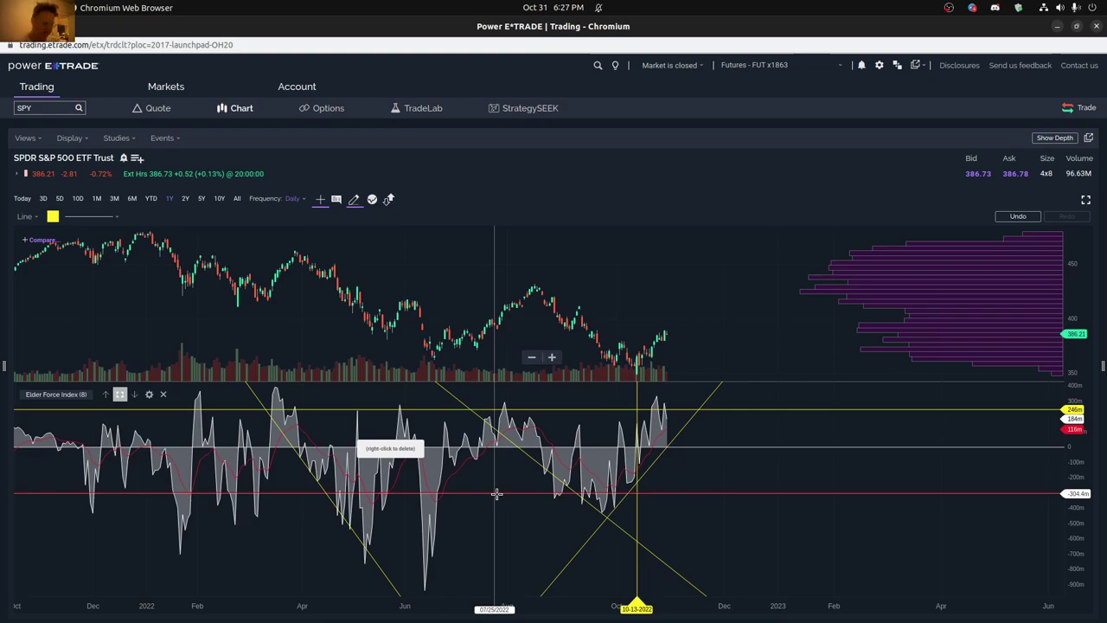
Step: Show the Volume study as the only lower pane and place a horizontal line across its bars at about 94.6m
key(Delete)
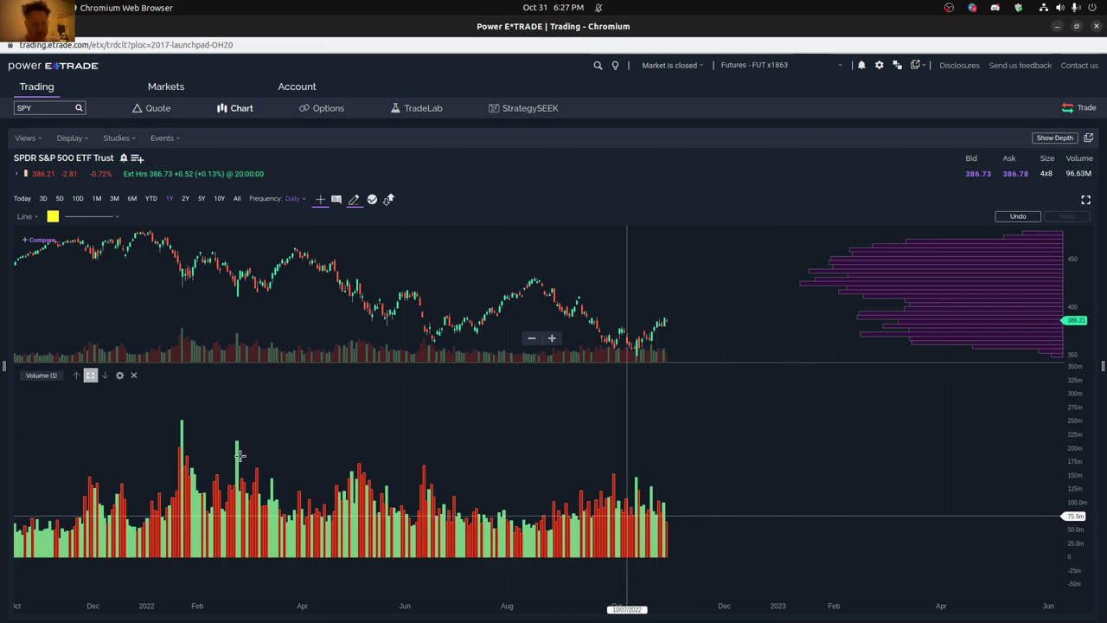
click(32, 216)
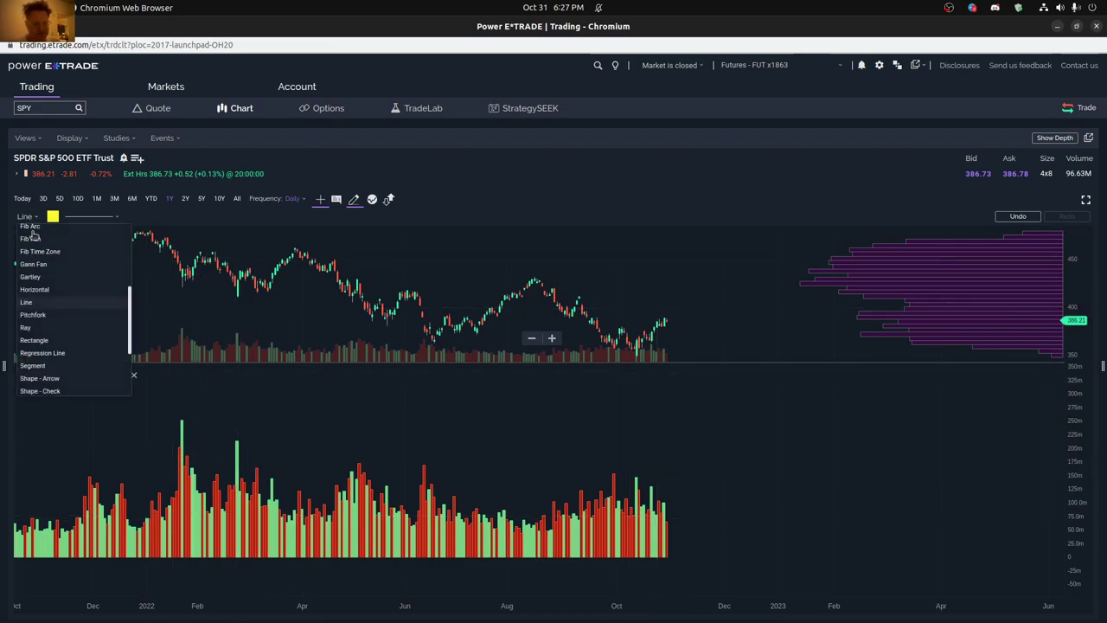
click(60, 291)
click(585, 515)
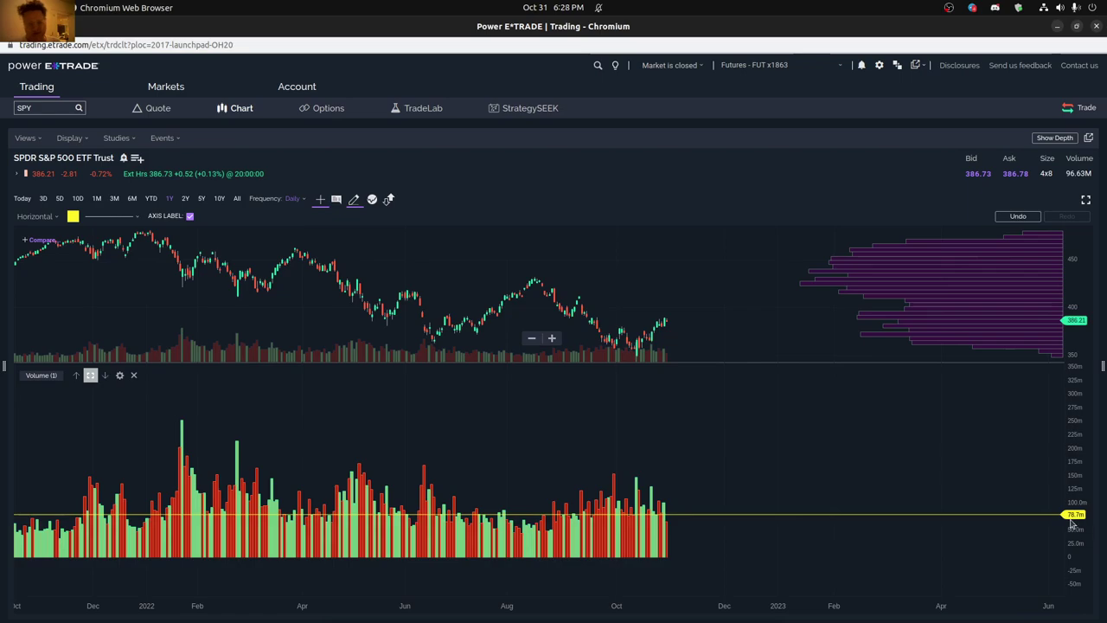
drag(686, 514, 688, 504)
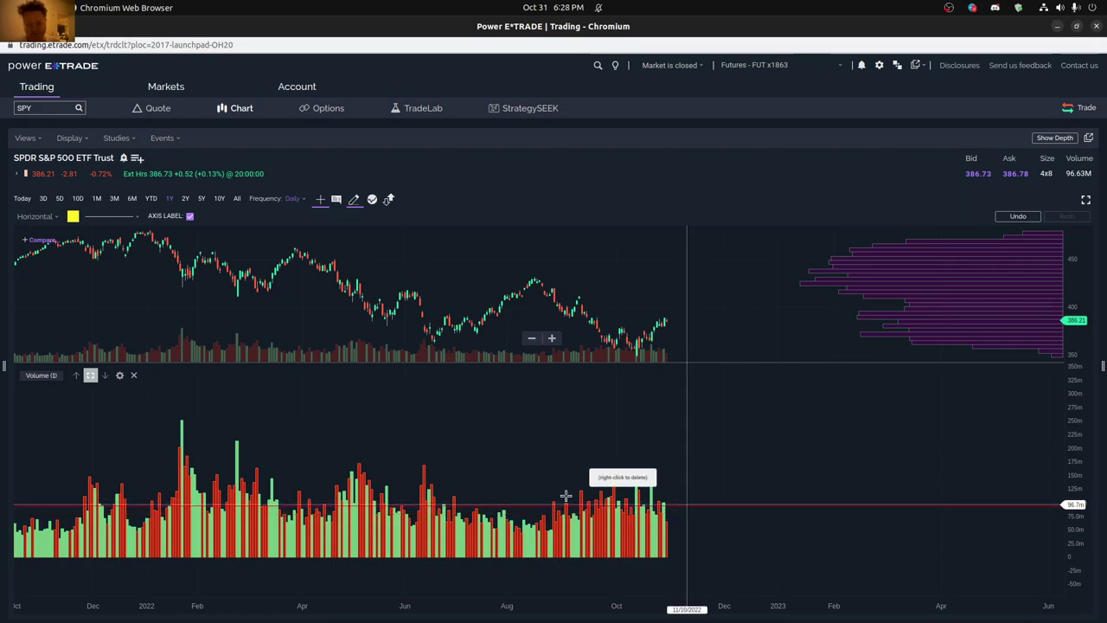
Step: Restore all study panes and expand the Elder Force Index alone to examine its horizontal levels
click(91, 376)
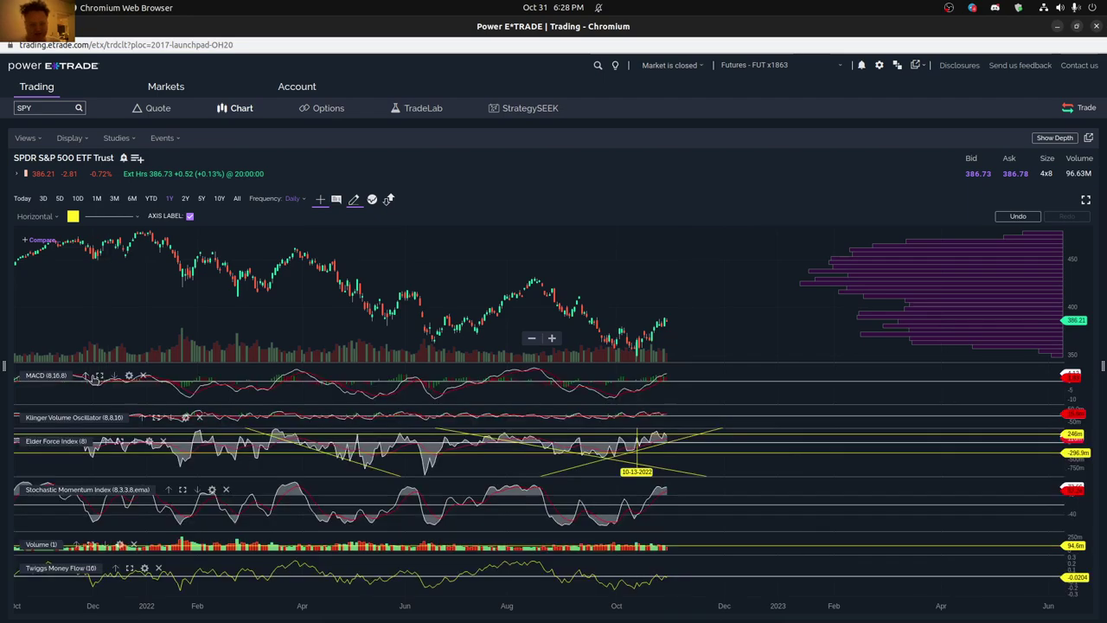
click(120, 441)
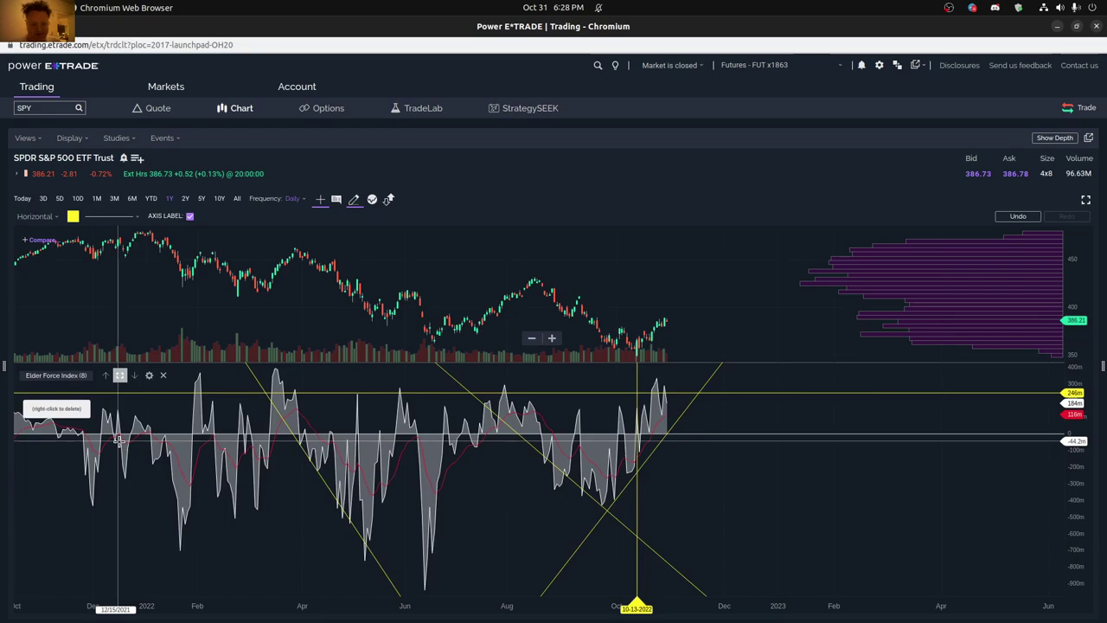
click(536, 482)
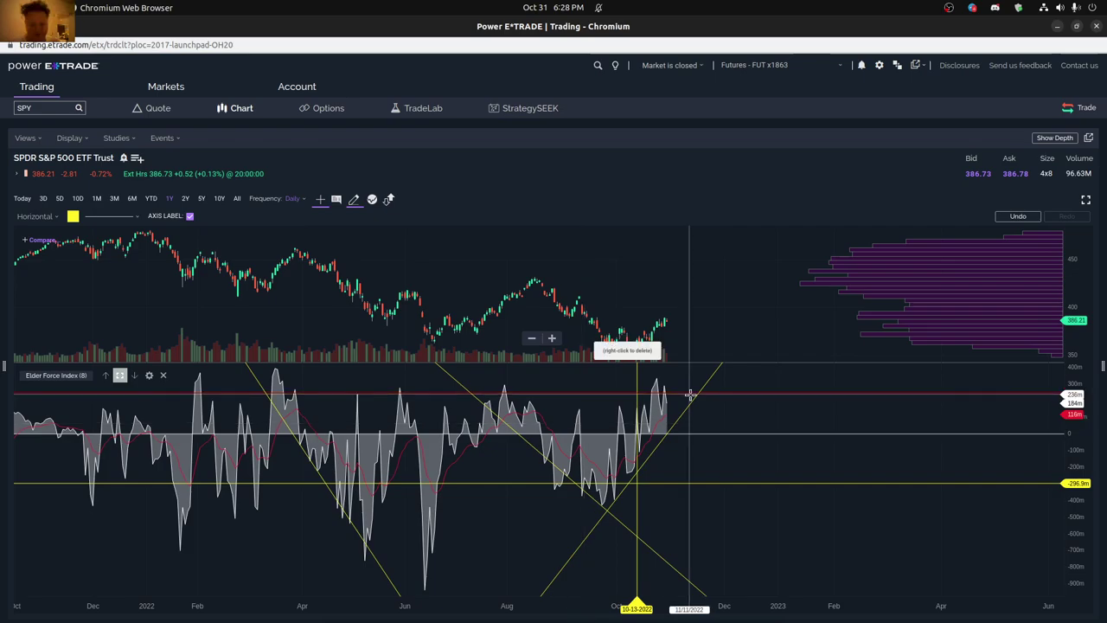
Step: Clear all drawings and add horizontal lines on the price chart at the volume-profile peaks: 438.35, near the current price, and 326.93
scroll(691, 395, down, 2)
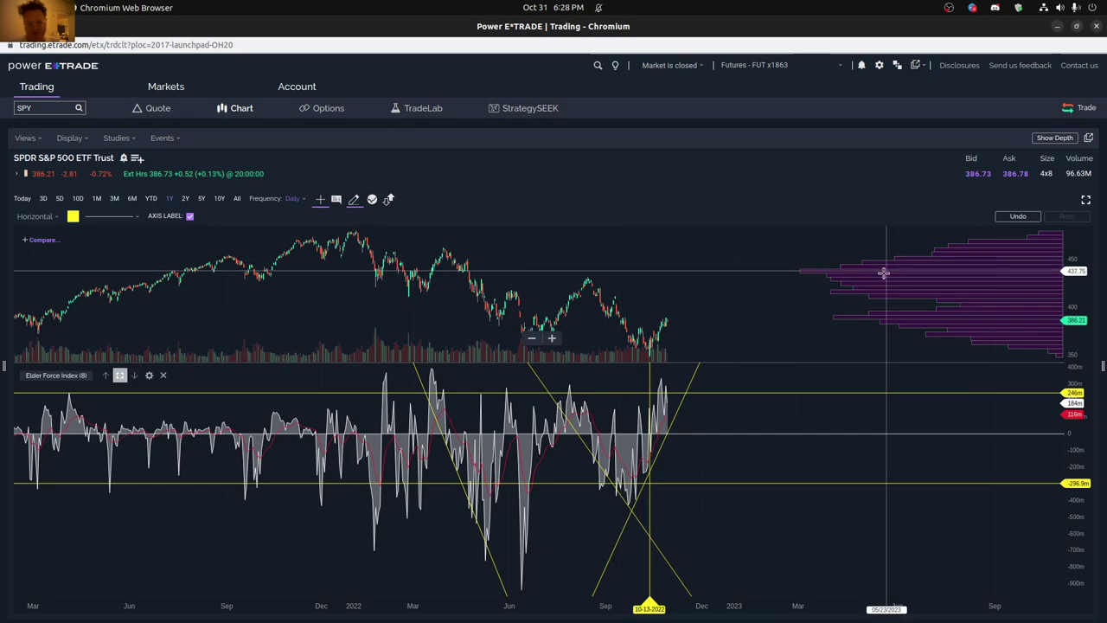
click(36, 215)
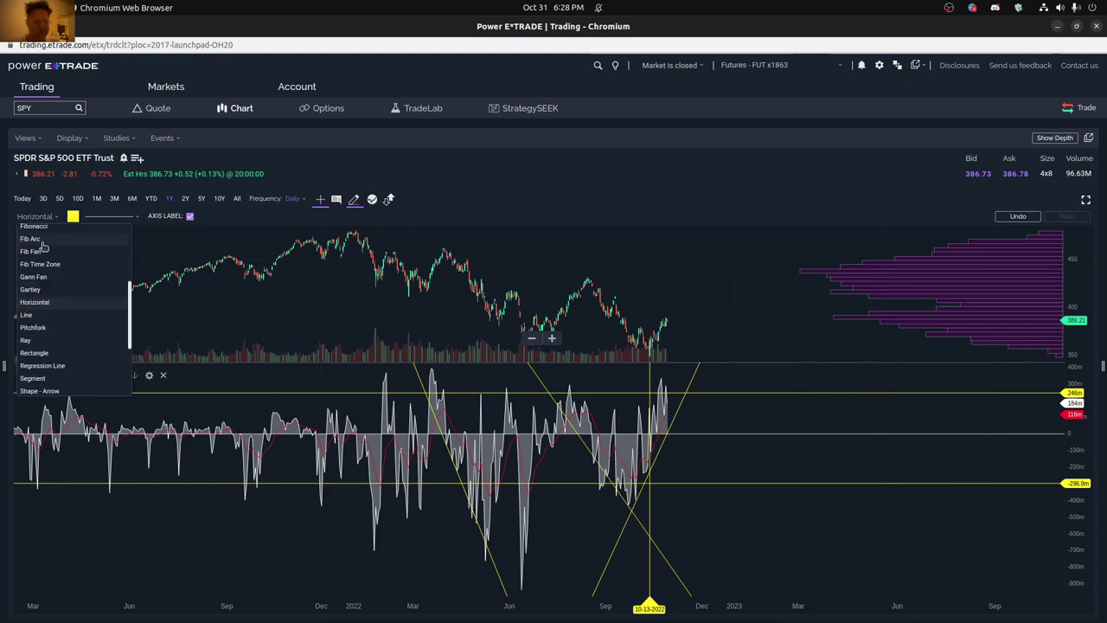
scroll(44, 251, up, 3)
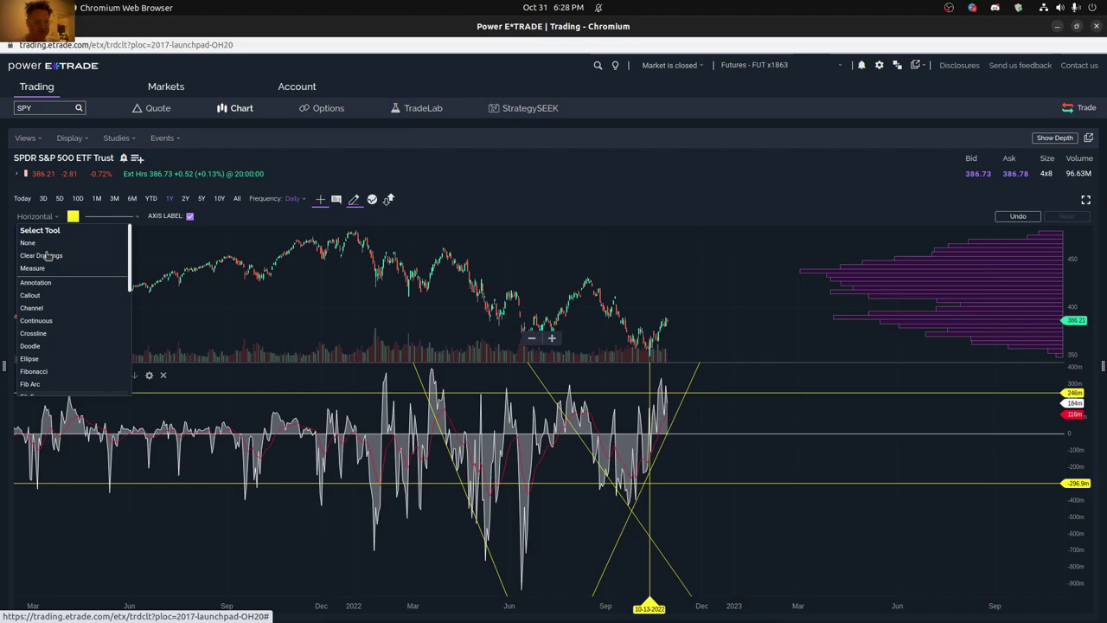
click(44, 255)
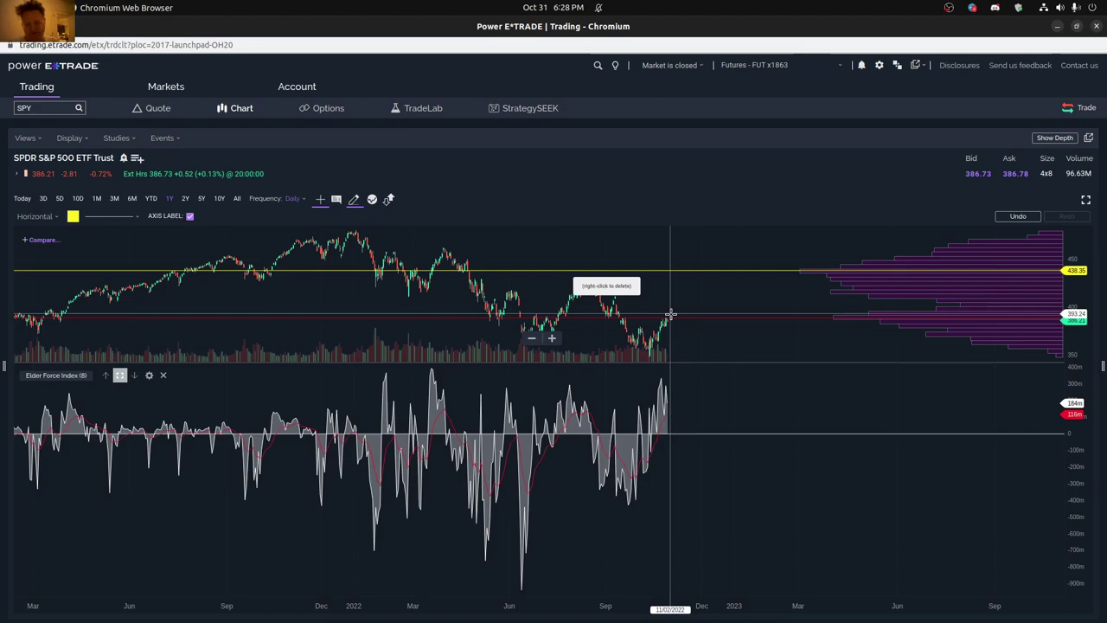
scroll(670, 313, down, 3)
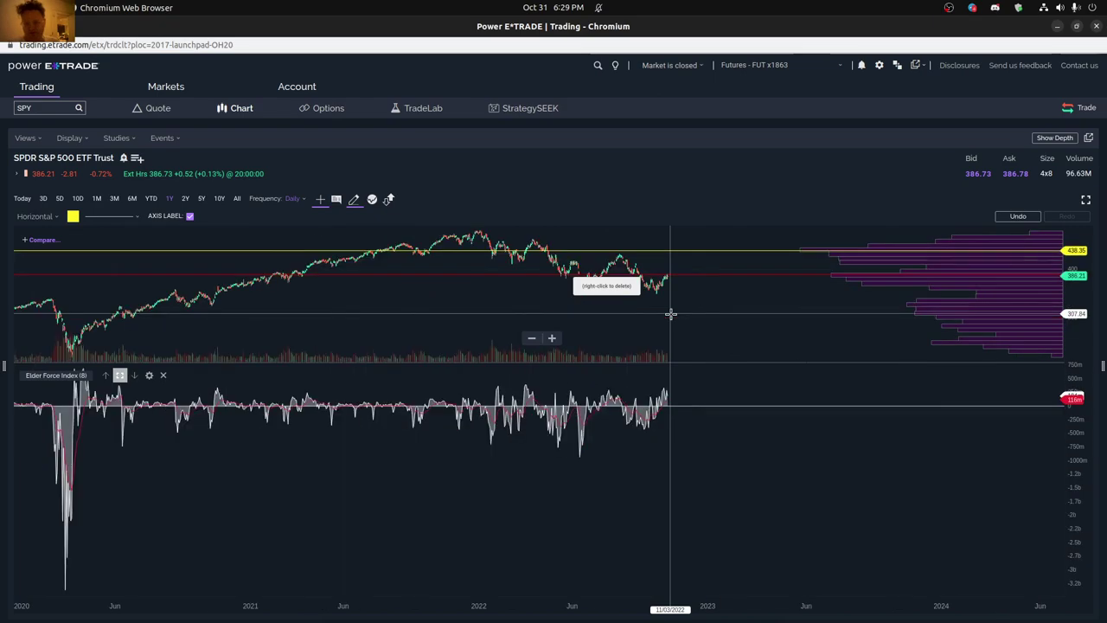
click(890, 304)
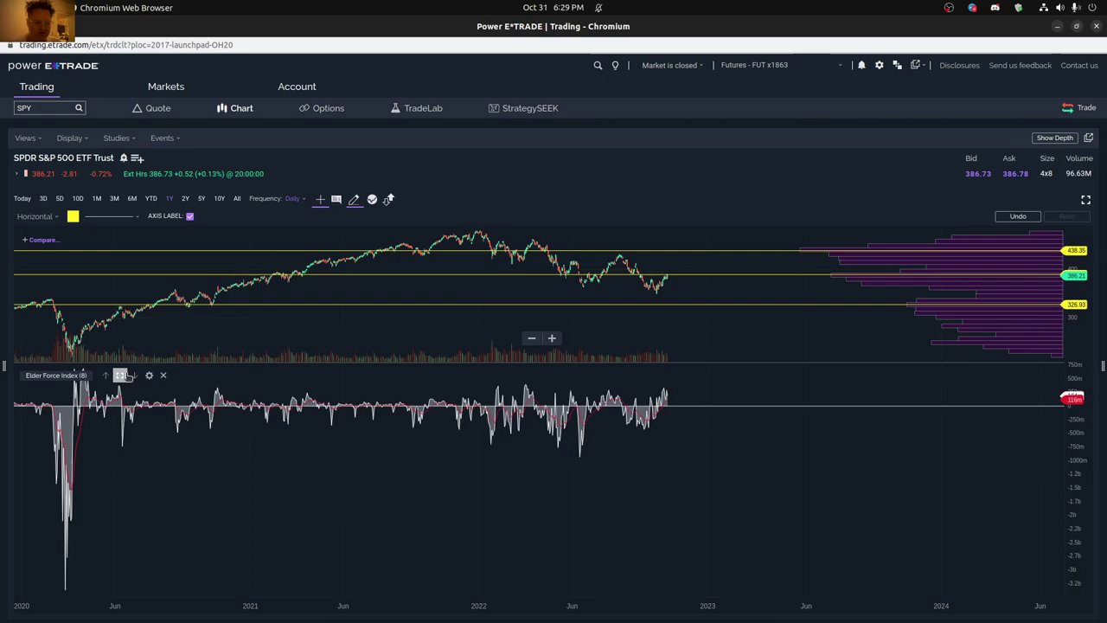
Step: Place horizontal lines at about 219m and -442.3m across the daily Elder Force Index pane
scroll(344, 398, up, 3)
click(345, 398)
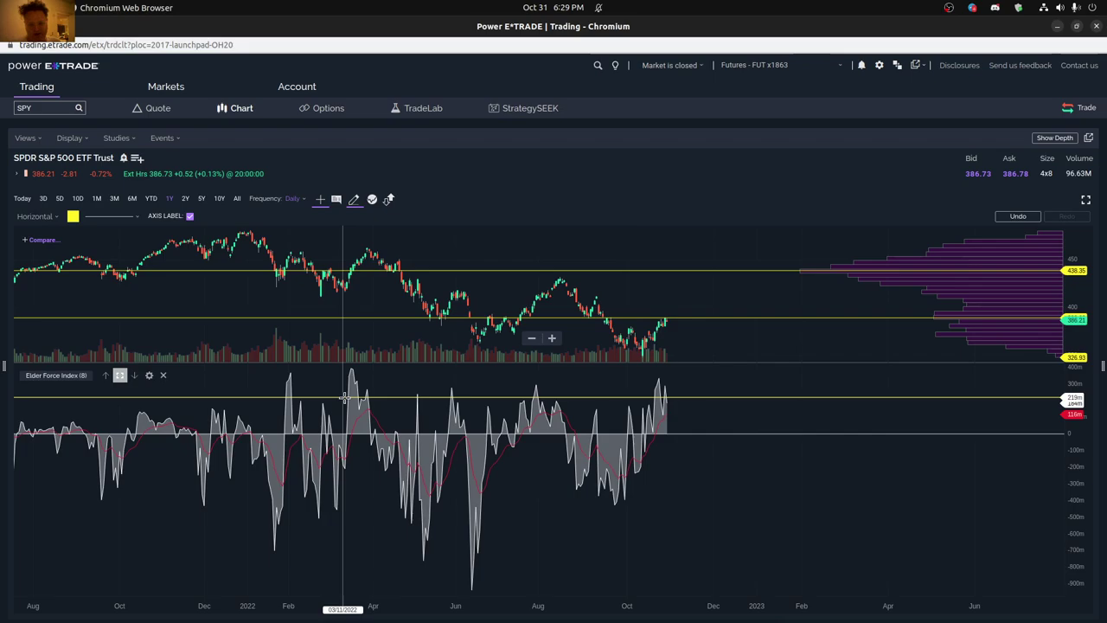
click(446, 476)
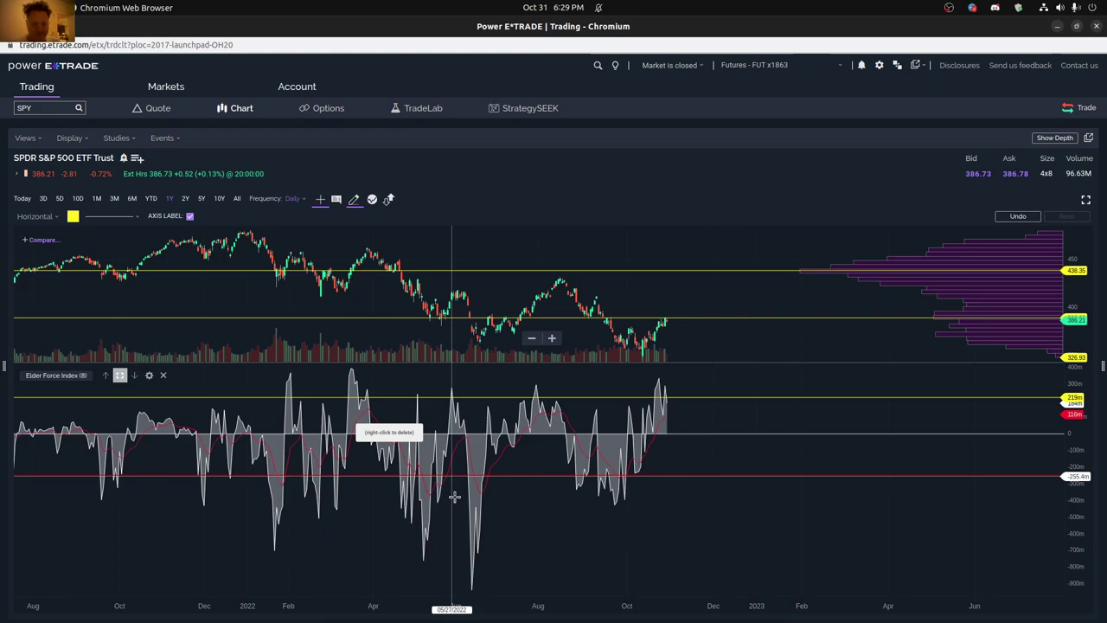
click(465, 507)
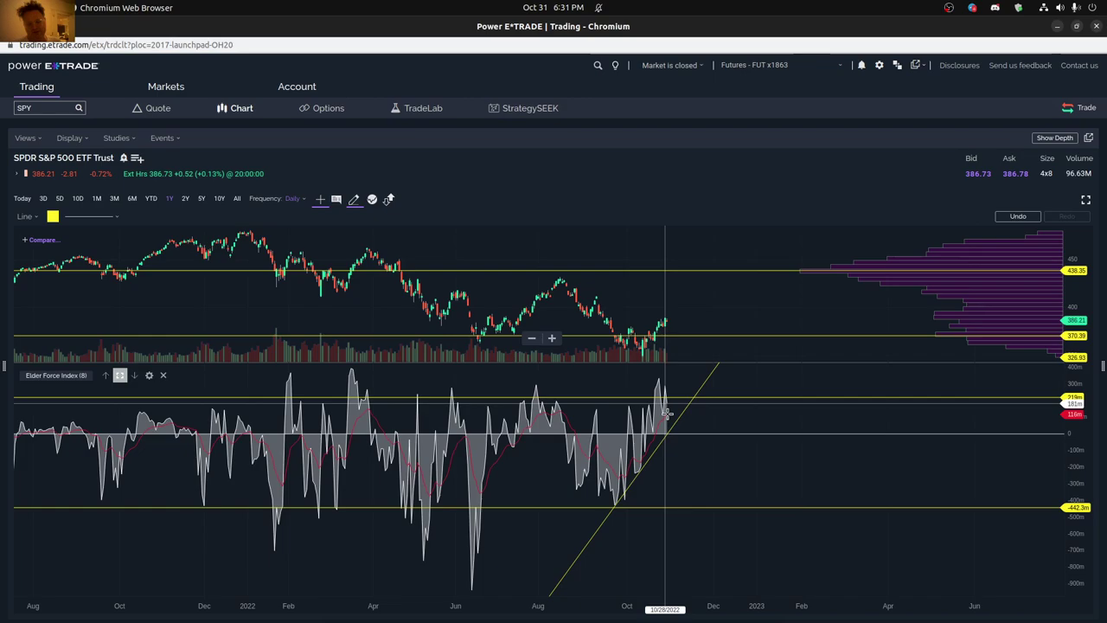
Step: Draw another rising trendline up from the June low of the Elder Force Index, and rising trendlines along the October price rebound
drag(667, 414, 659, 456)
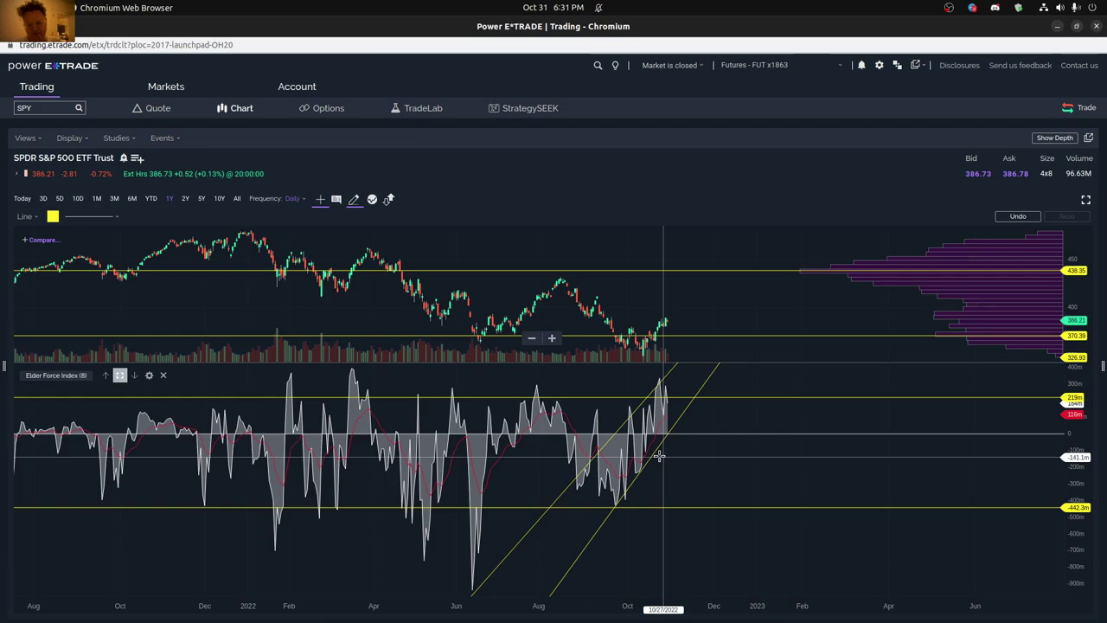
click(698, 402)
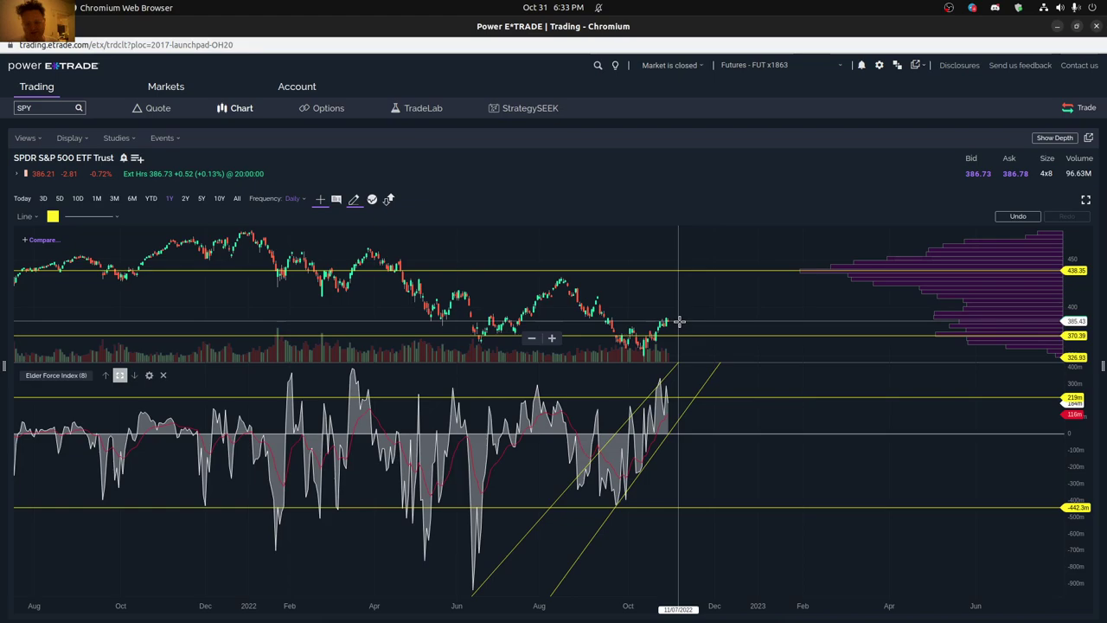
drag(680, 322, 666, 327)
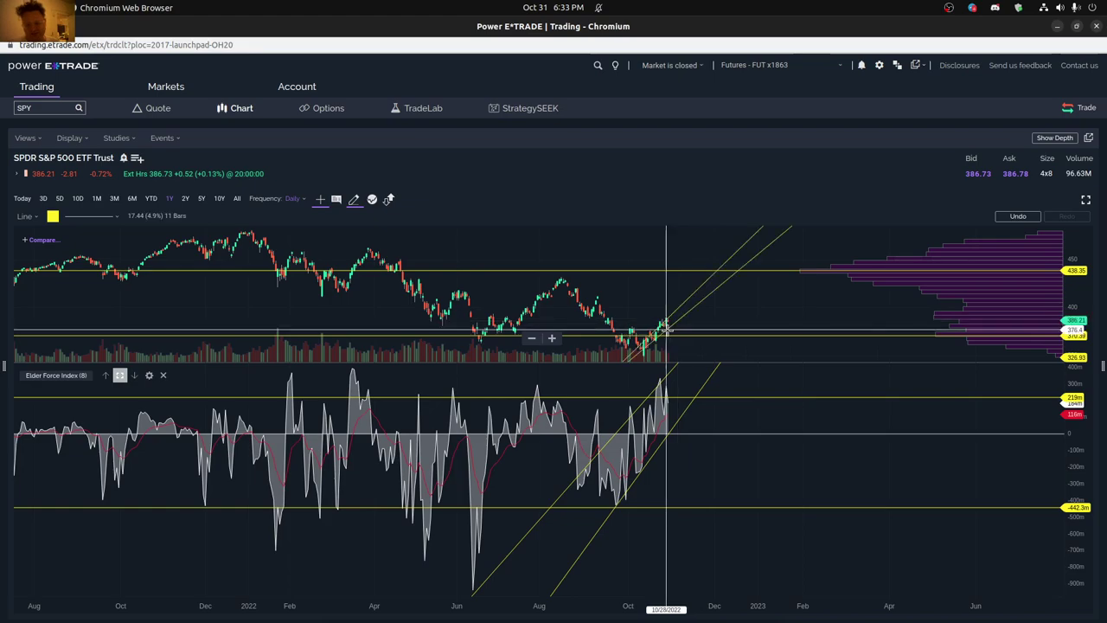